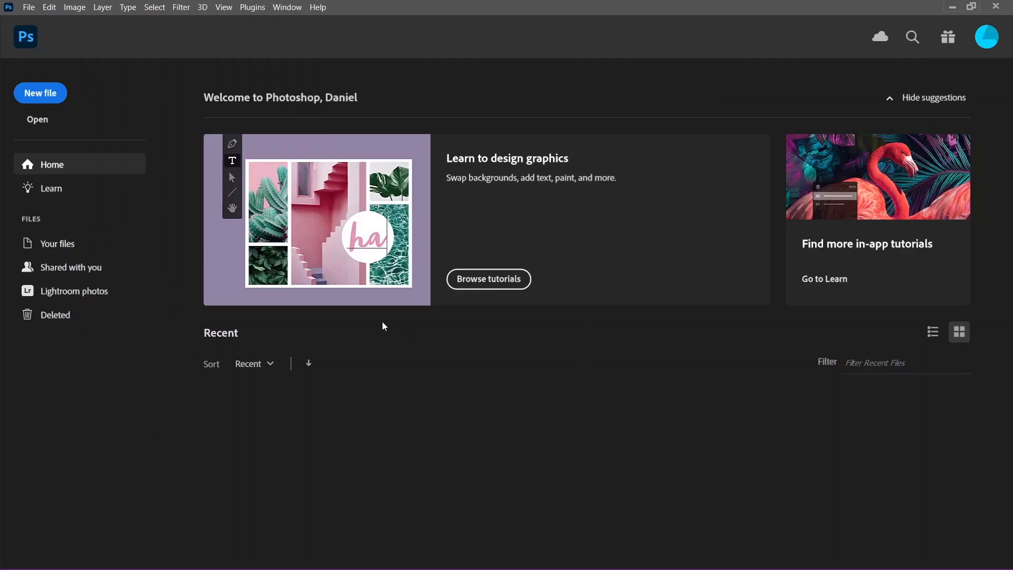
Create a new 1080 x 1080 px document with a resolution of 72 pixels/inch and a white background.
left_click(58, 98)
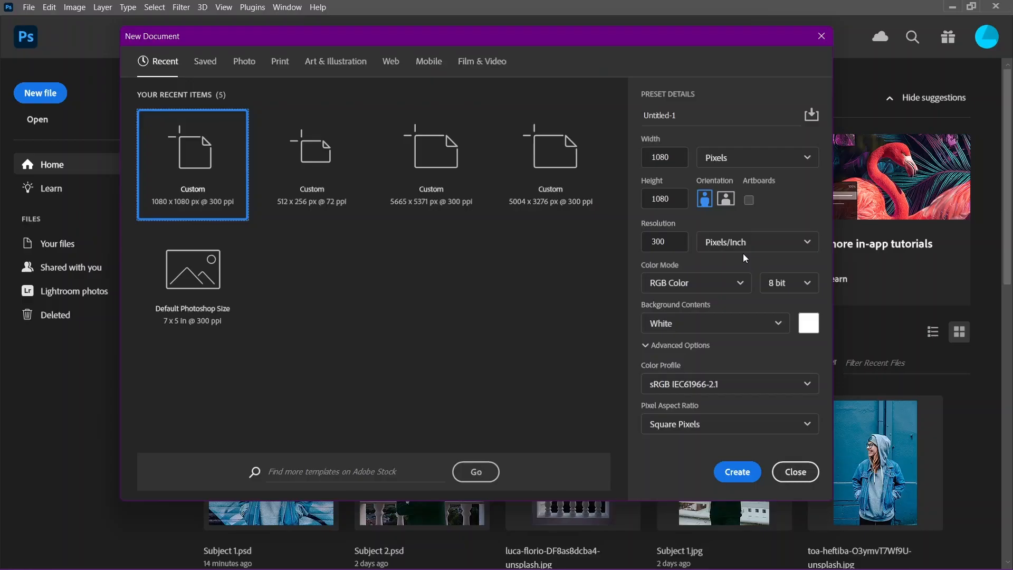
left_click(682, 238)
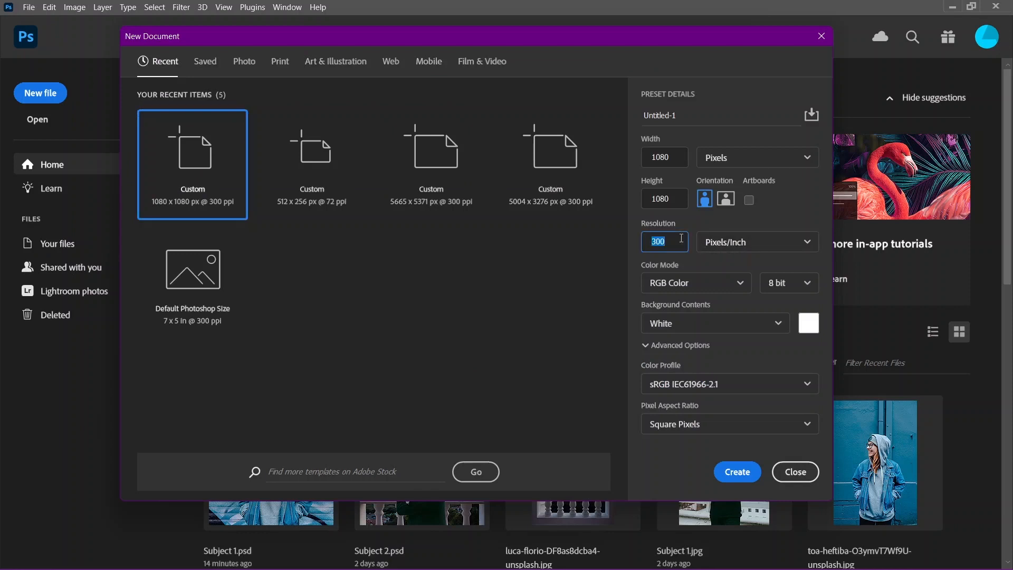
type("72")
left_click(737, 471)
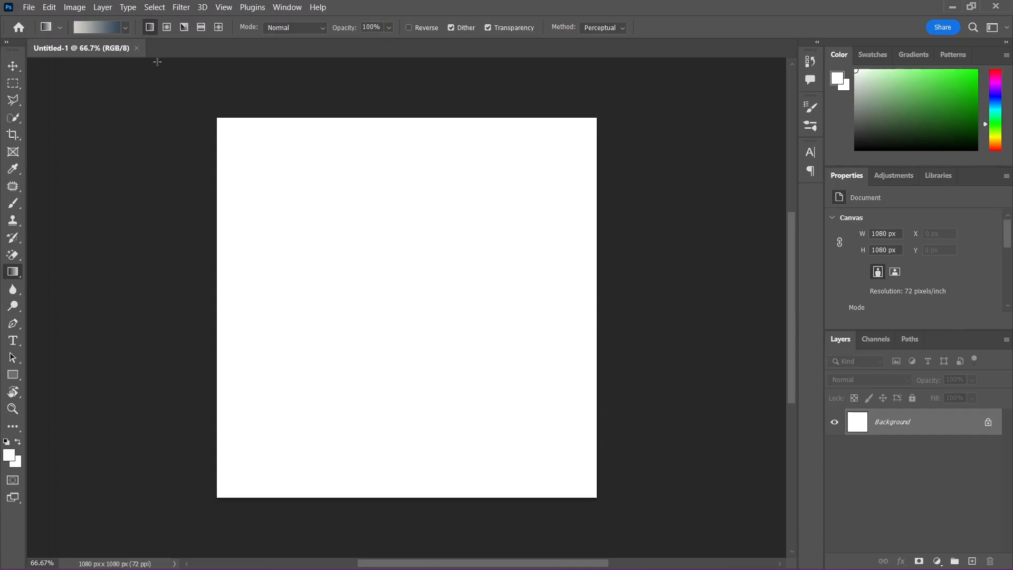
Open Subject 2.jpg from the Subject Photo folder inside the "Design Lab, Changing Backgrounds with Photoshop" folder.
left_click(33, 7)
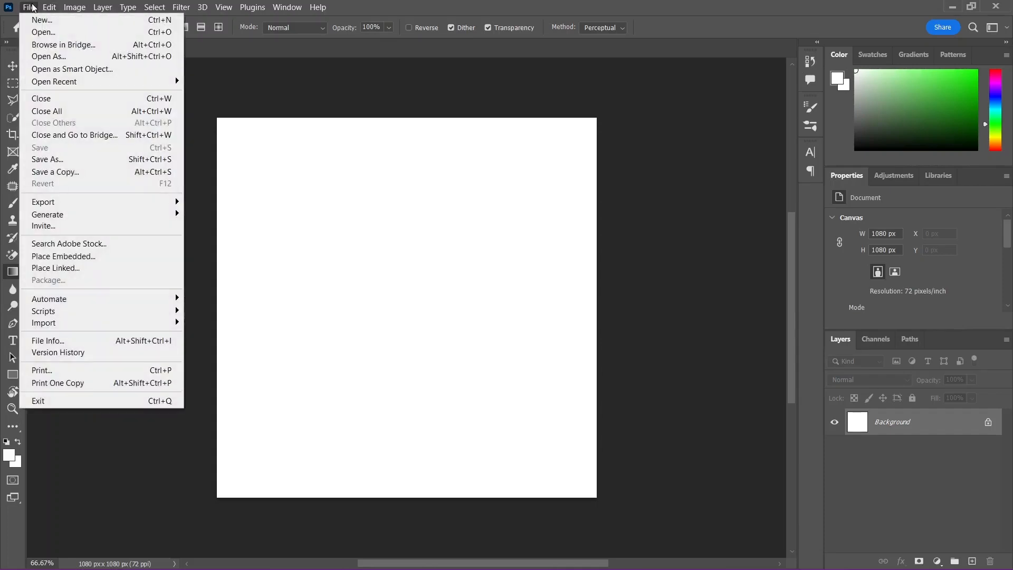
left_click(40, 33)
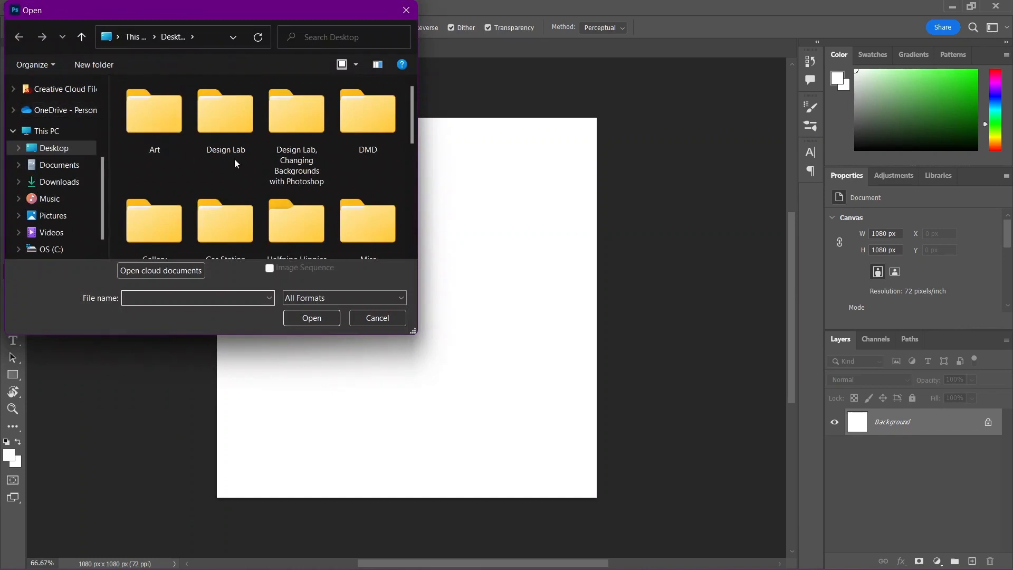
double_click(284, 114)
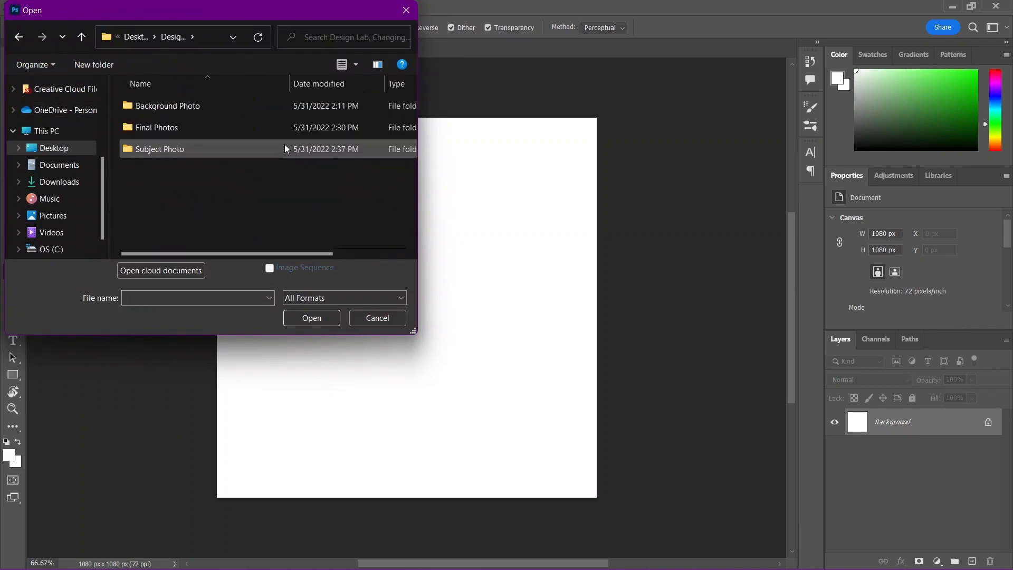
double_click(180, 150)
double_click(218, 150)
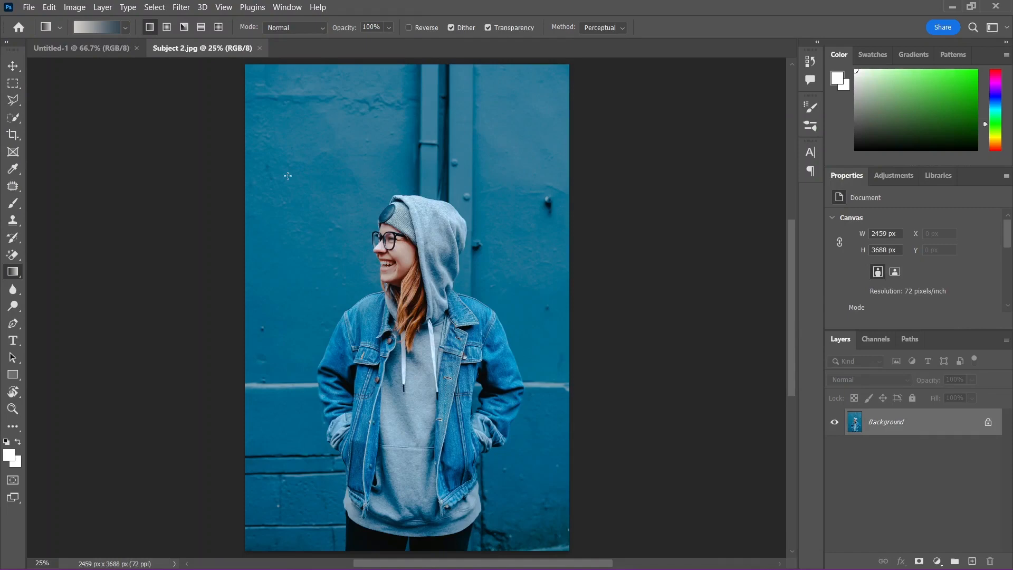
Unlock the background layer of Subject 2.jpg and copy it into the Untitled-1 document.
left_click(108, 51)
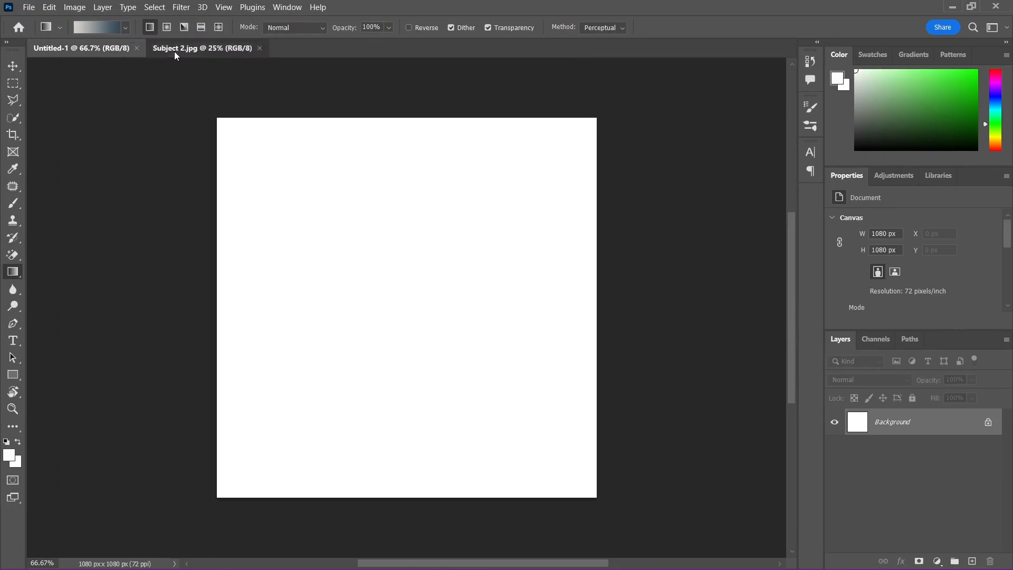
left_click(175, 53)
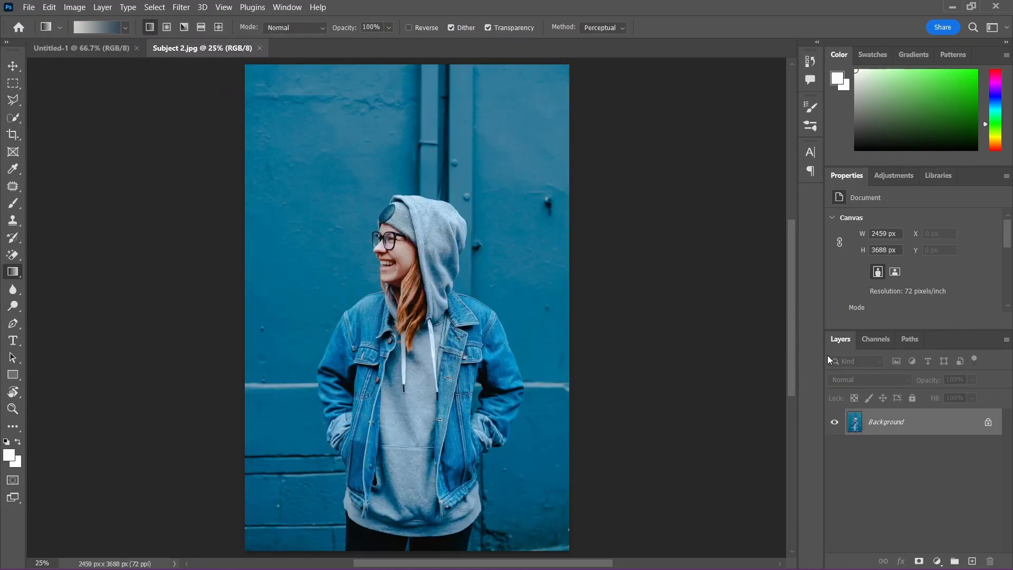
left_click(987, 423)
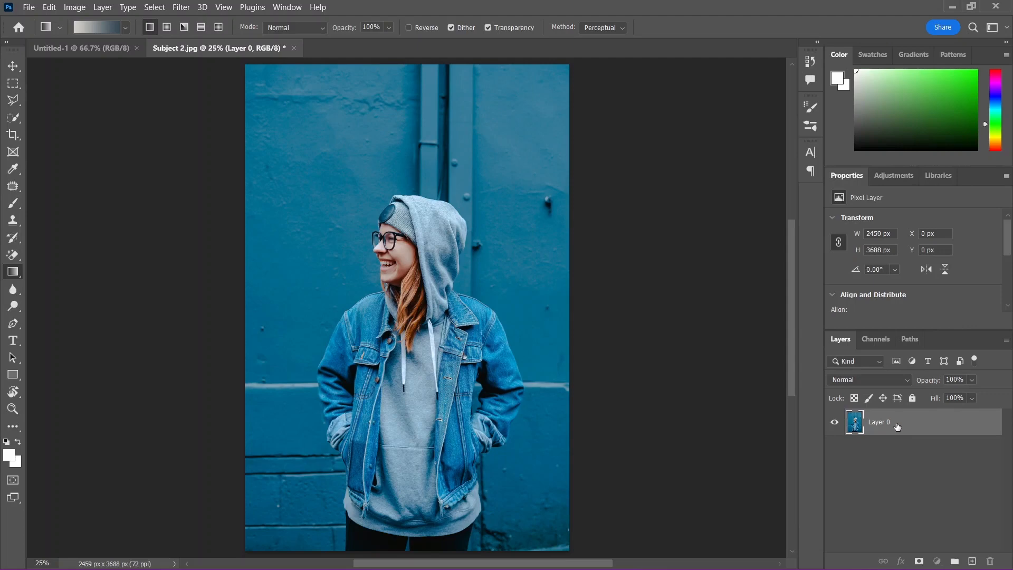
left_click_drag(926, 432, 319, 240)
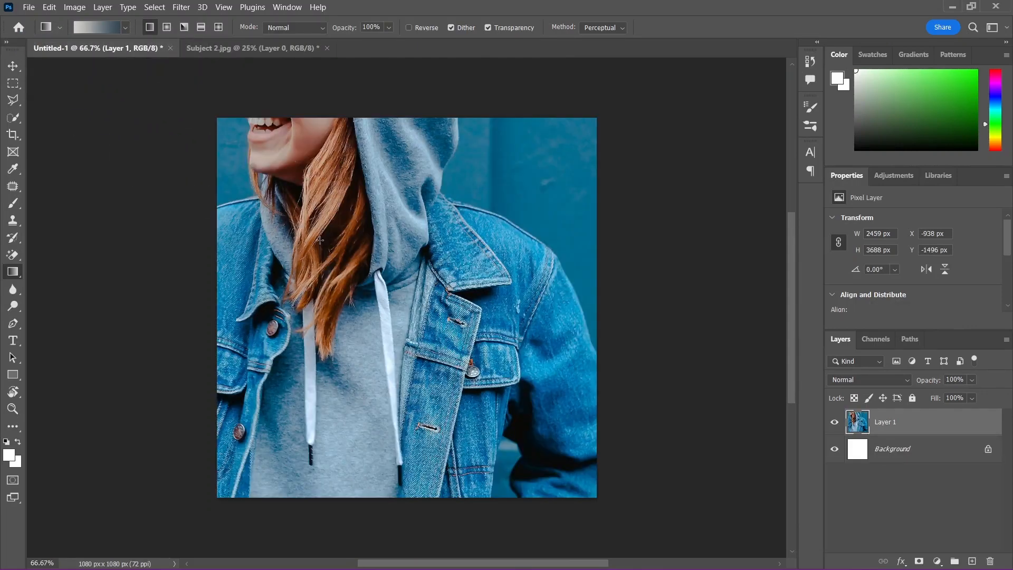
Scale the photo layer proportionally to 43.92%, matching the canvas width, and centre it at X 540 px, Y 540 px.
left_click(12, 69)
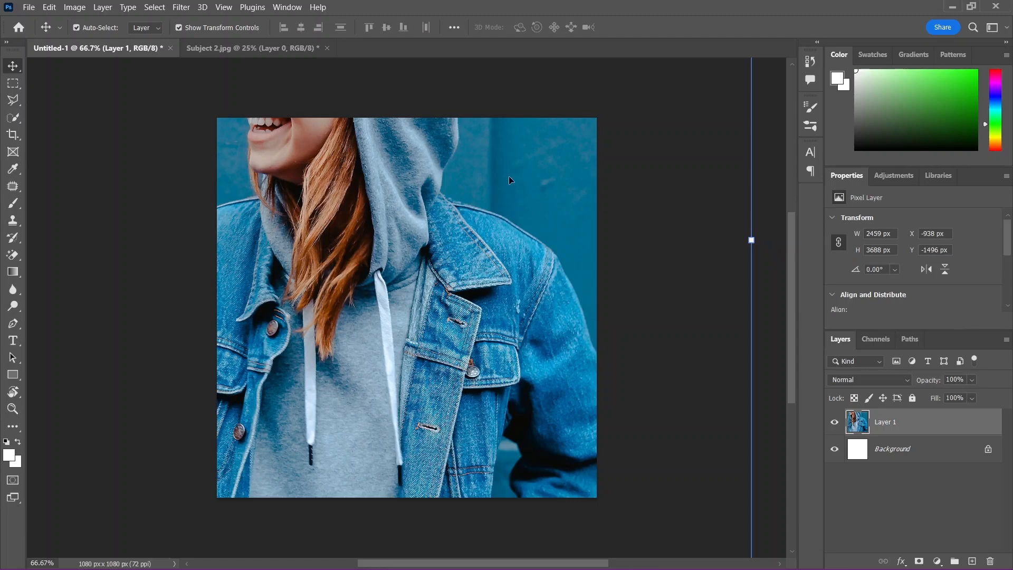
left_click(211, 29)
left_click(209, 29)
left_click(751, 241)
left_click_drag(752, 240, 317, 266)
left_click_drag(238, 246, 517, 244)
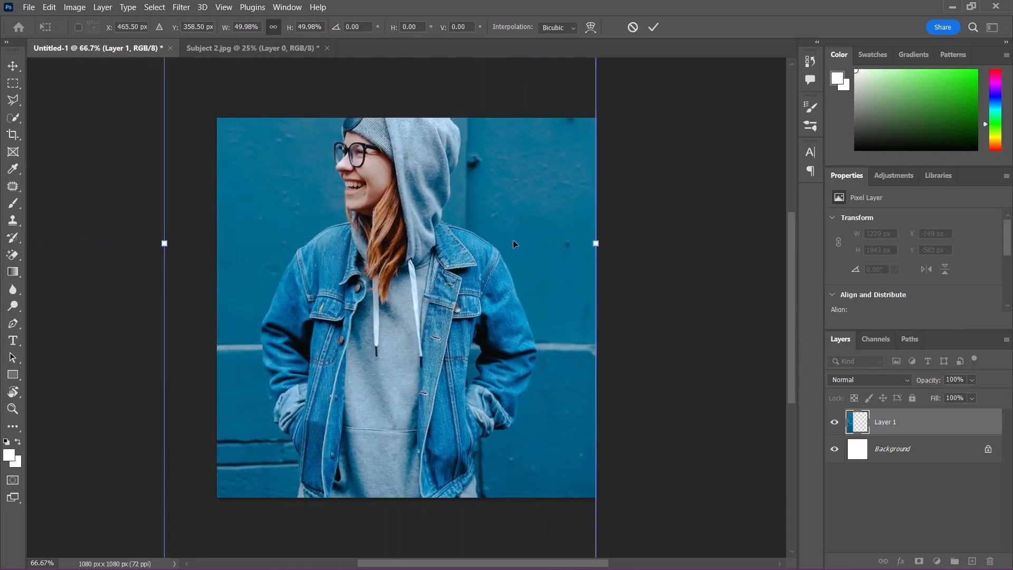
left_click_drag(164, 244, 216, 244)
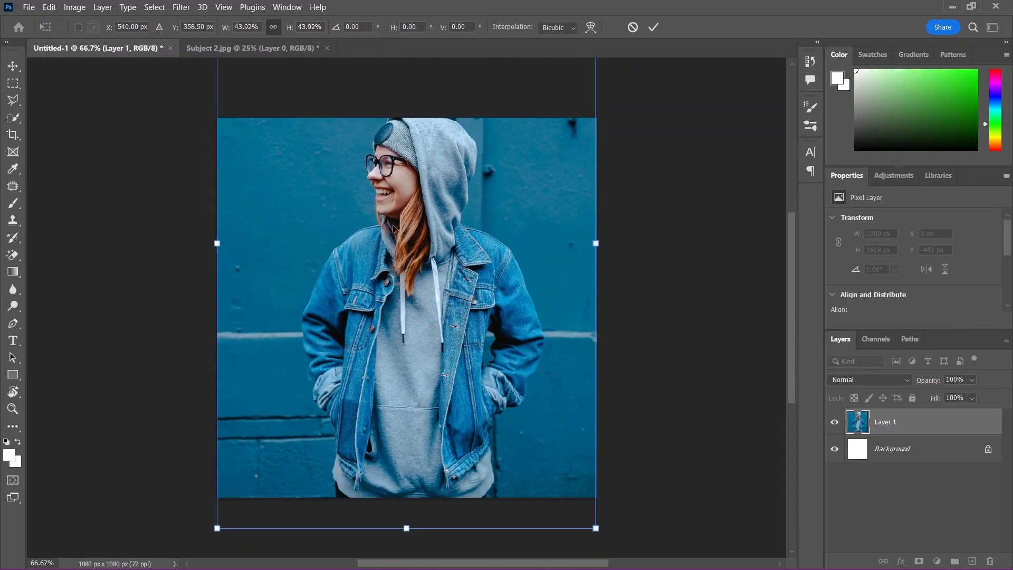
left_click_drag(483, 155, 484, 214)
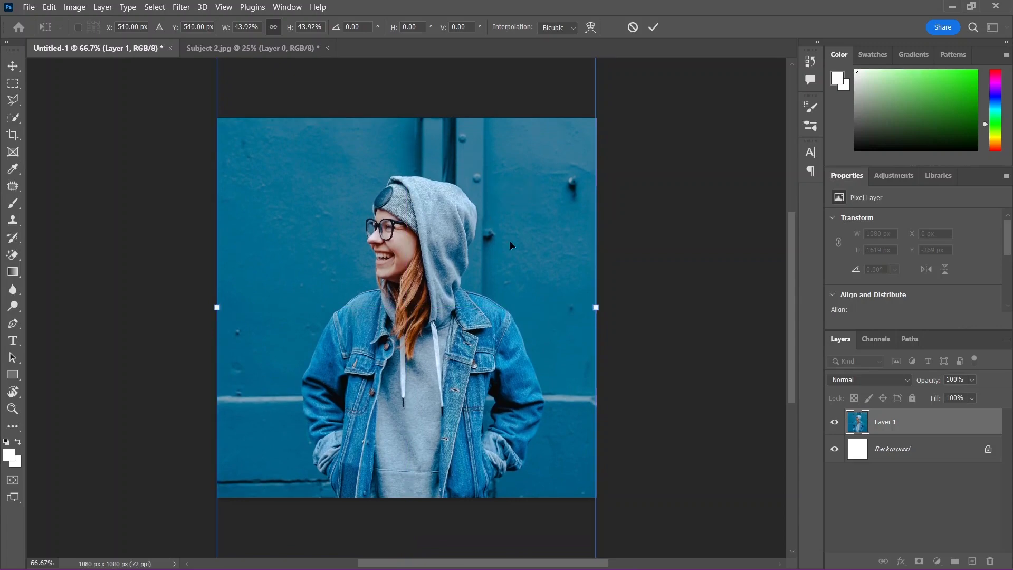
key("Return")
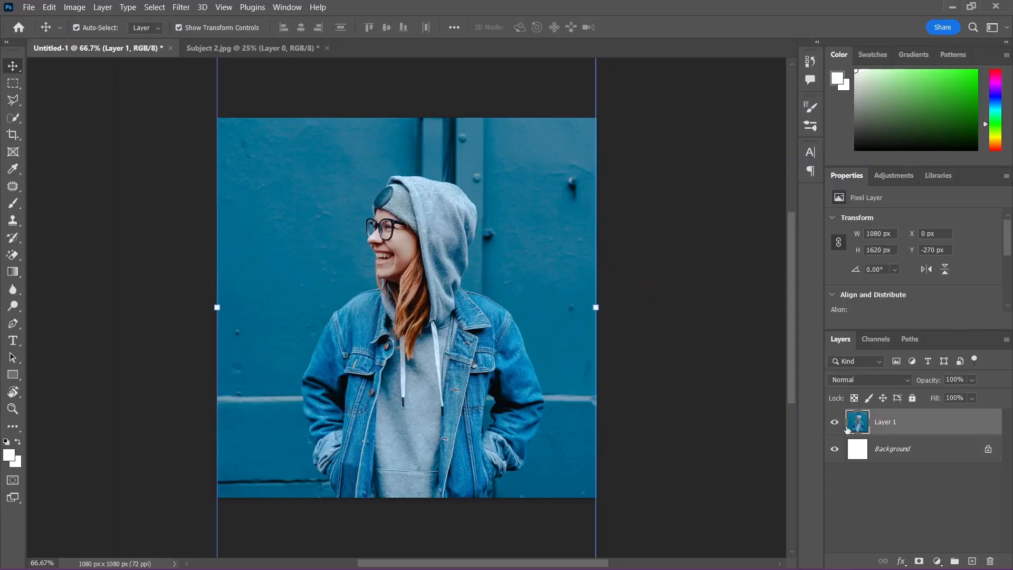
Unlock and delete the white background layer, and rename the photo layer "Subject".
left_click(988, 450)
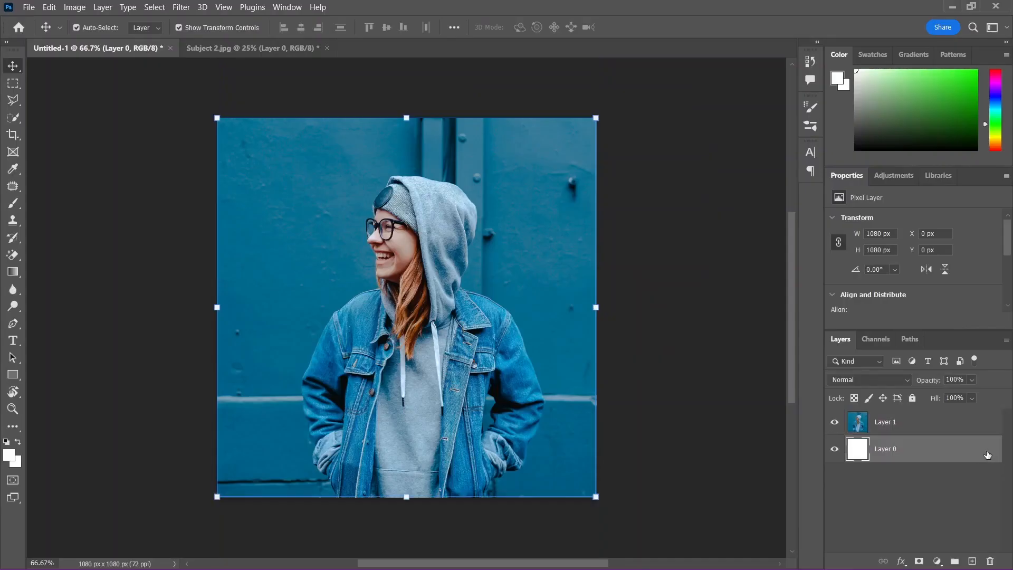
key("Delete")
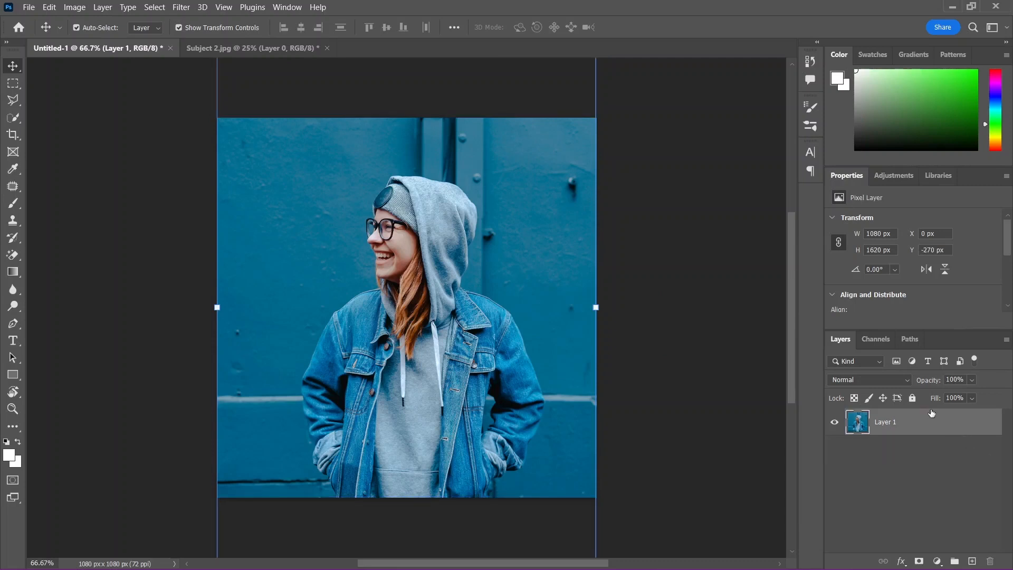
double_click(896, 421)
type("Subject")
key("Return")
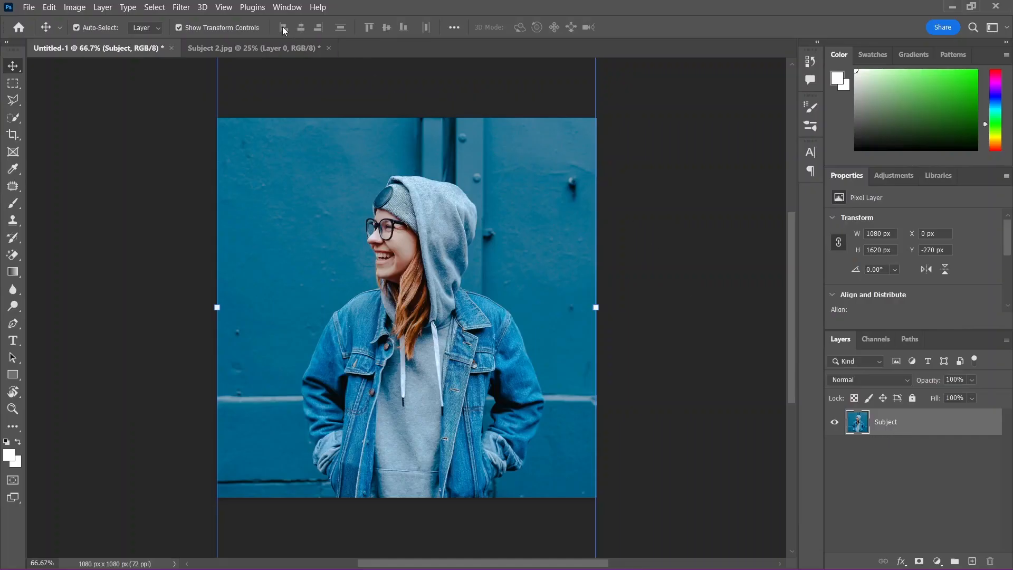
Select the woman automatically with Select Subject and open the selection in Select and Mask.
left_click(162, 7)
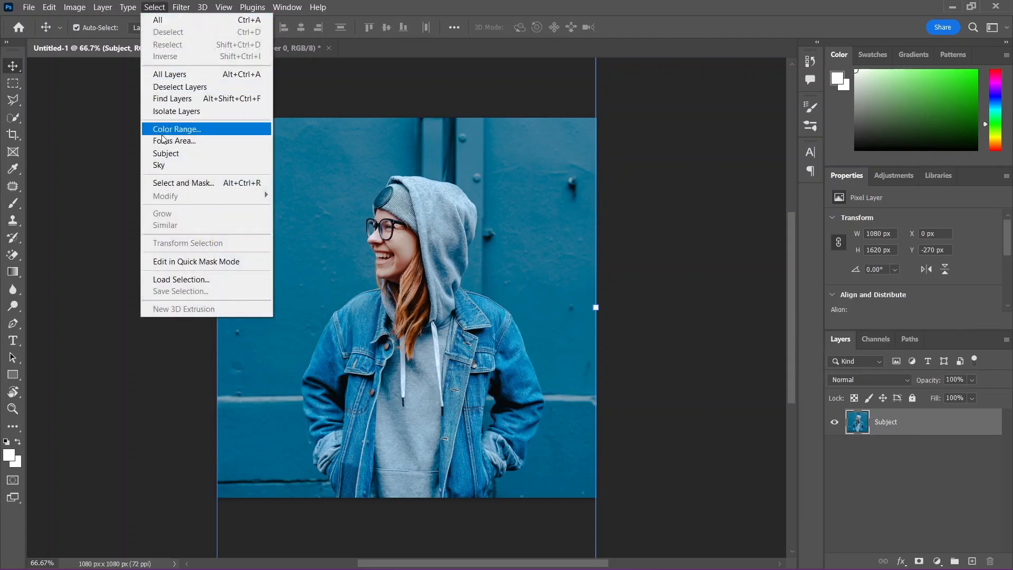
left_click(164, 154)
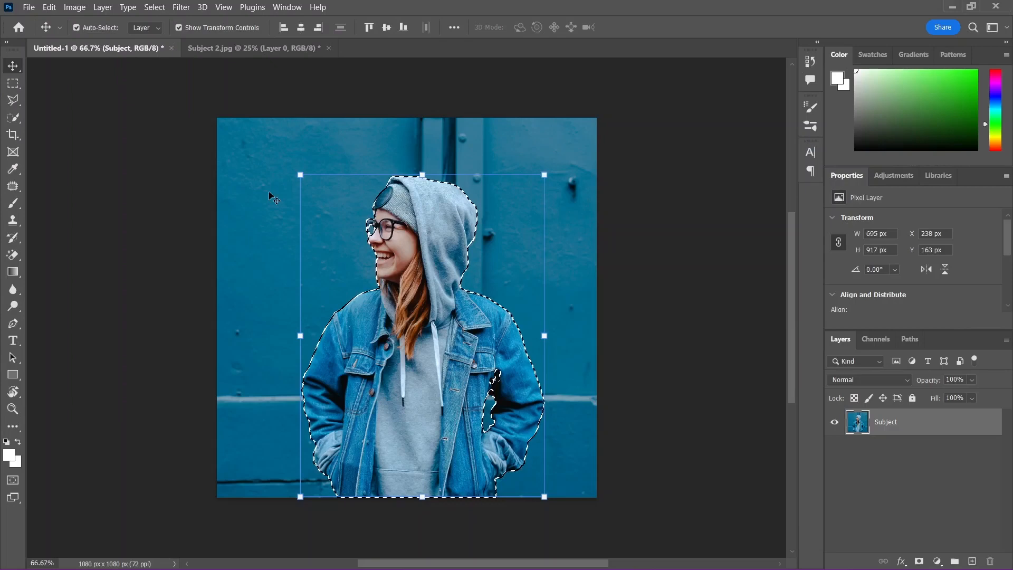
left_click(158, 7)
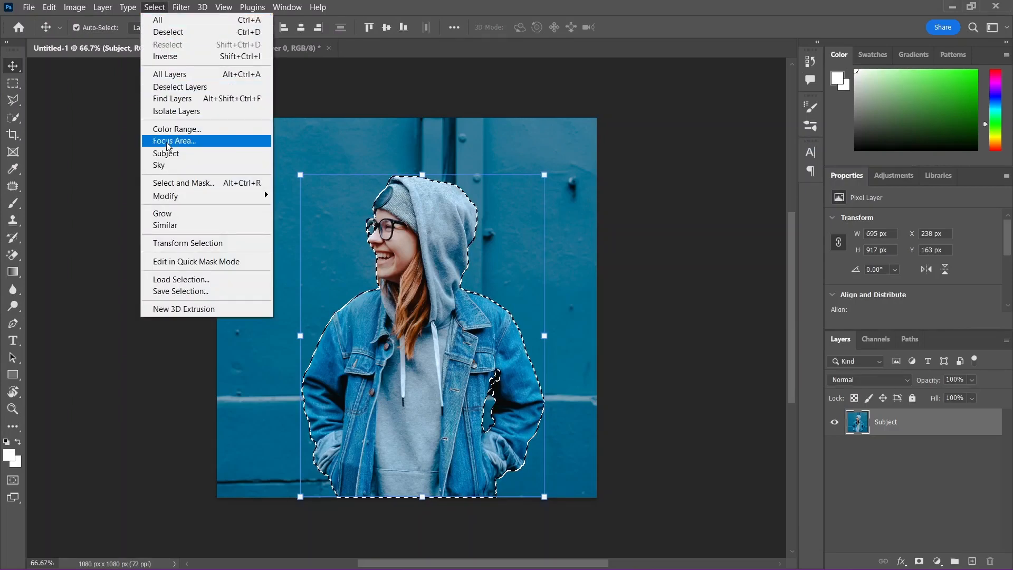
left_click(183, 183)
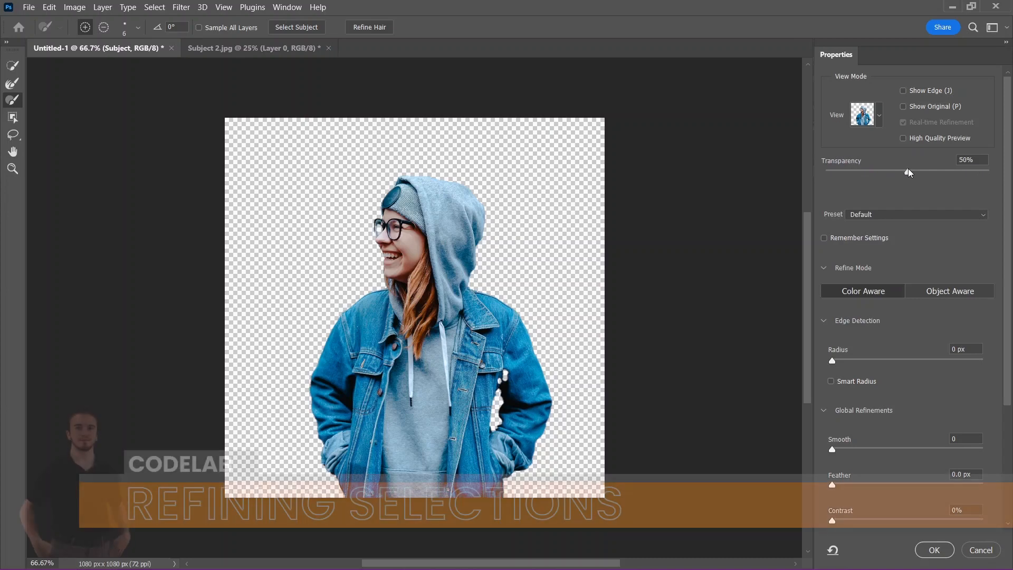
Set the preview transparency to 49% and paint the upper holes between jacket and sleeve back into the selection with an 11 px brush.
left_click_drag(908, 172, 907, 169)
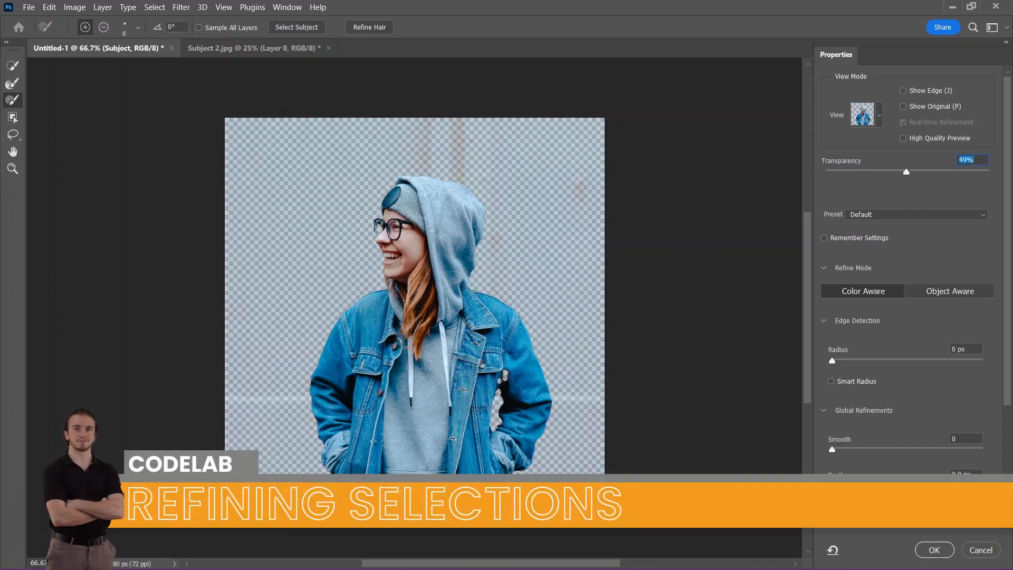
key("alt")
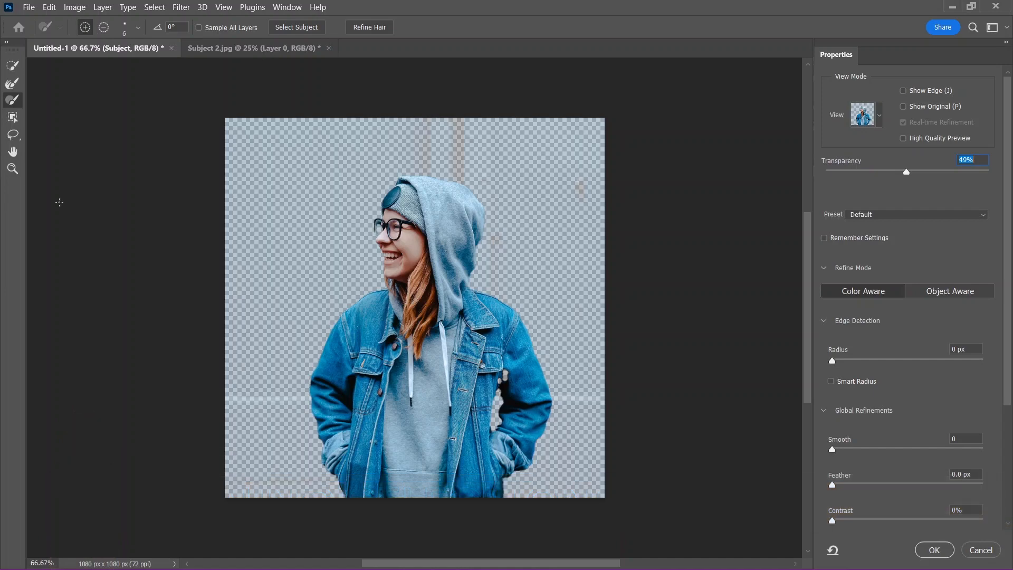
left_click(12, 170)
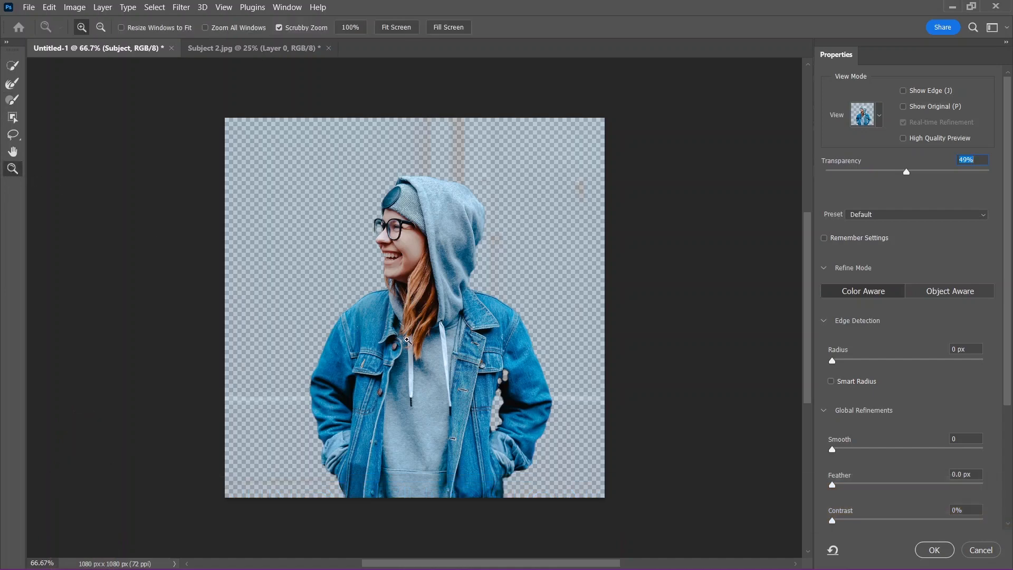
left_click(514, 386)
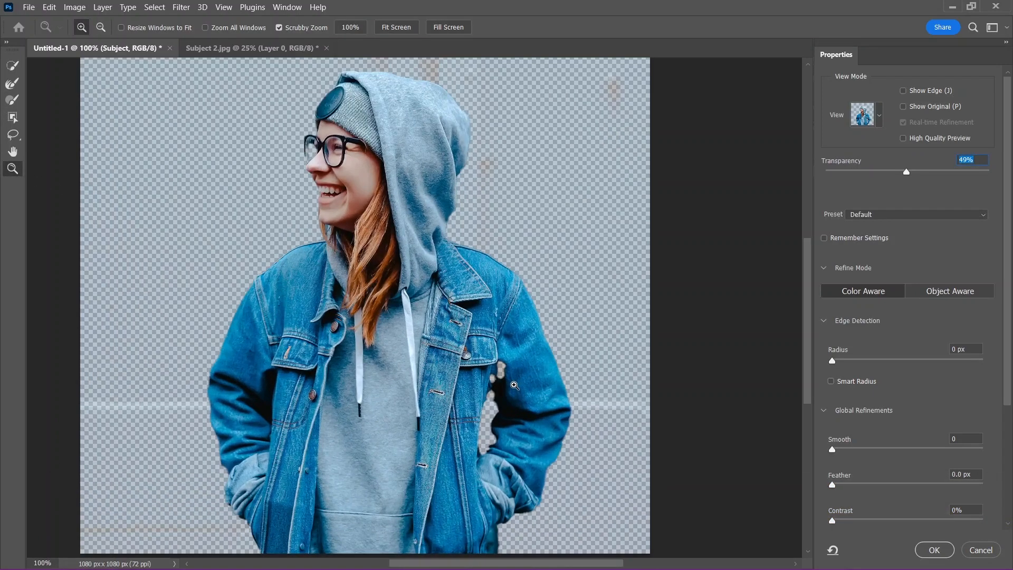
left_click(514, 385)
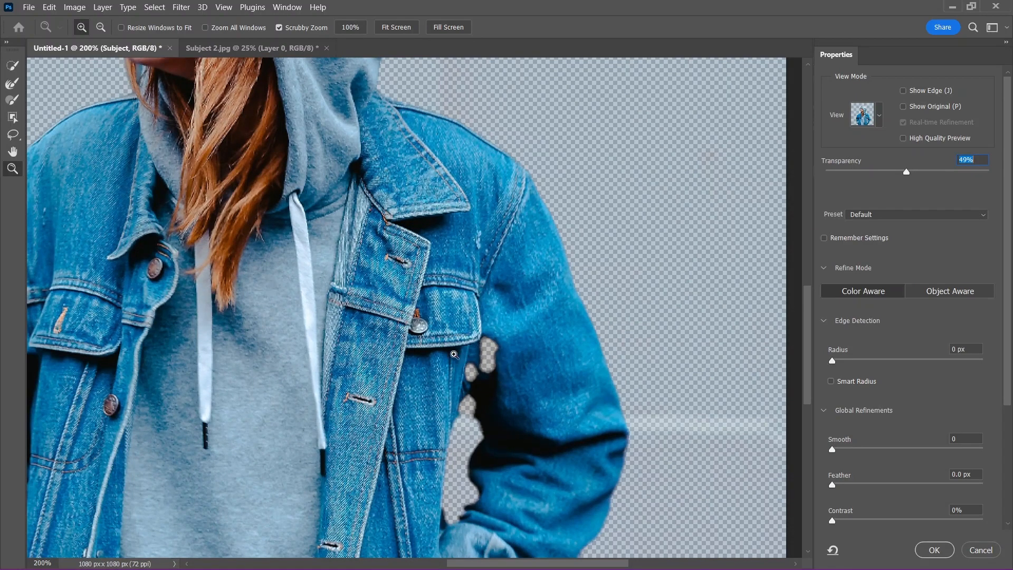
left_click(15, 101)
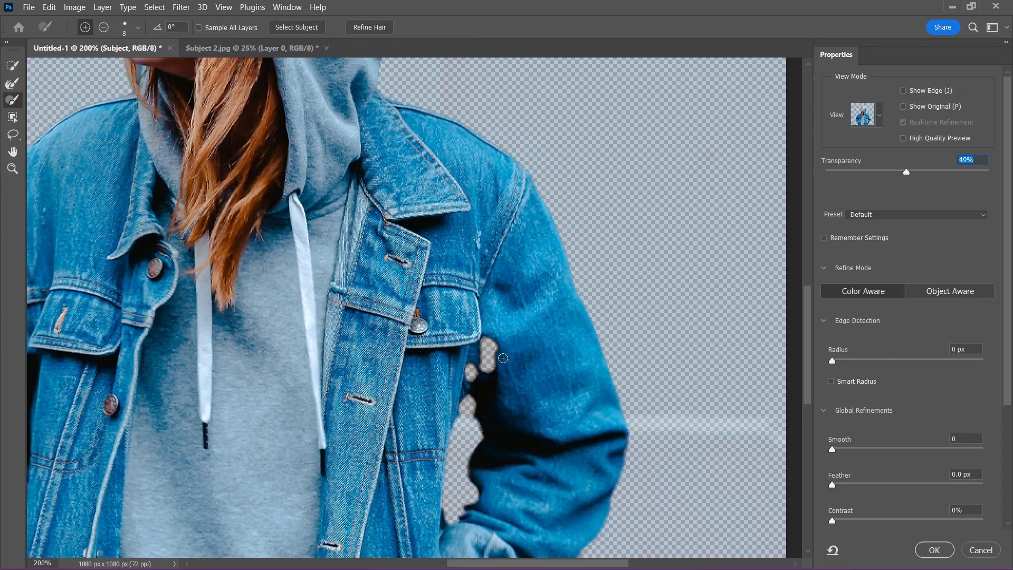
right_click(503, 358)
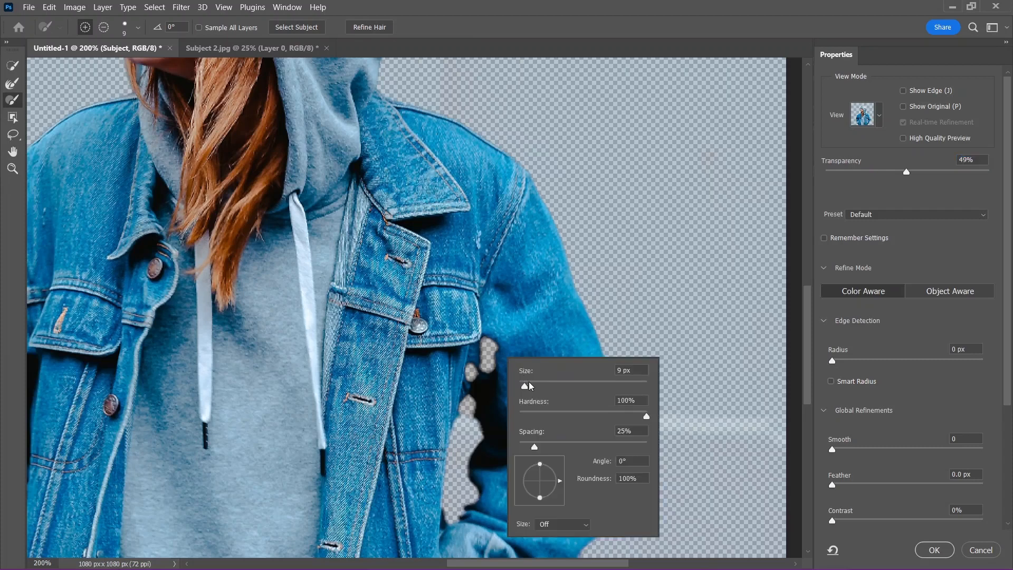
left_click_drag(529, 386, 524, 386)
mouse_move(480, 334)
left_mouse_down()
mouse_move(499, 357)
mouse_move(476, 344)
mouse_move(495, 372)
mouse_move(479, 352)
mouse_move(485, 376)
mouse_move(450, 371)
mouse_move(480, 380)
mouse_move(463, 359)
mouse_move(488, 373)
left_mouse_up()
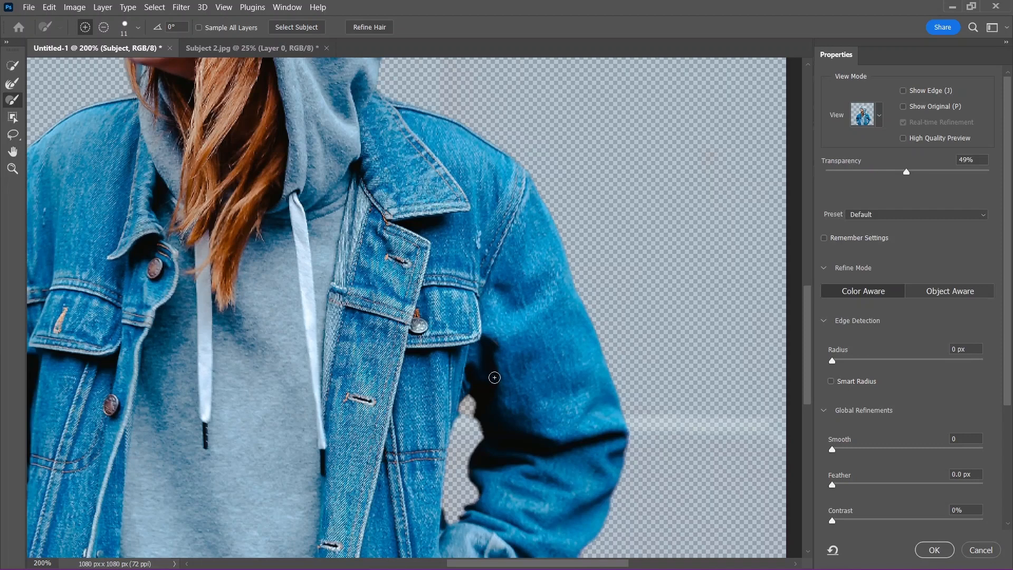
Paint the outer rim of the far glasses lens back into the selection with an 8 px brush.
left_click(15, 168)
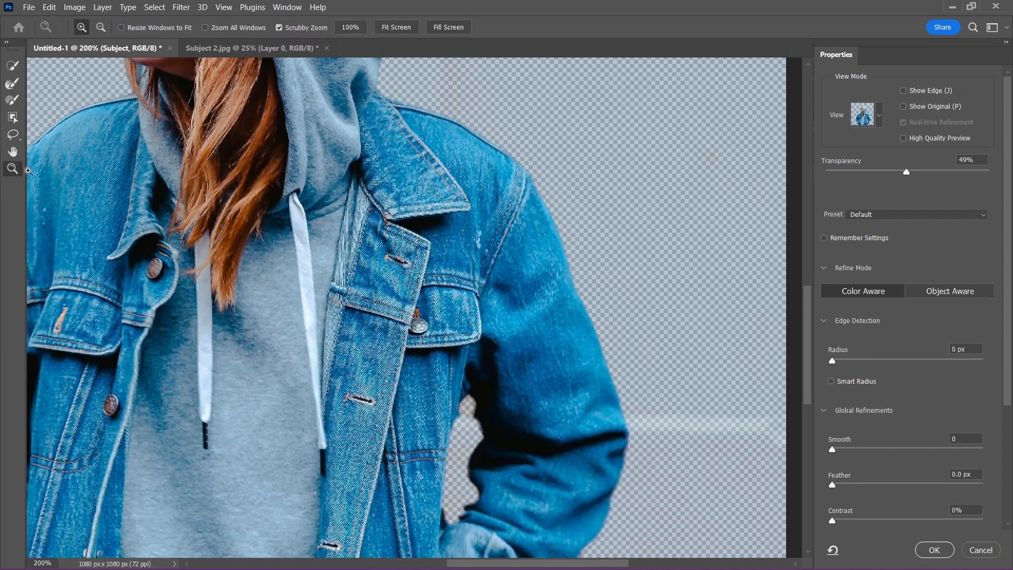
right_click(307, 284)
left_click(330, 296)
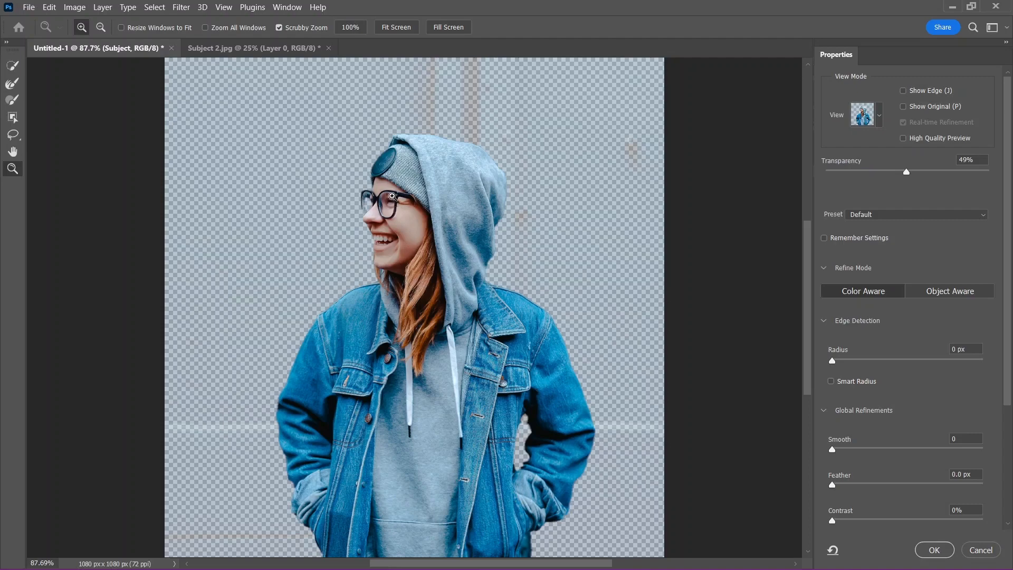
left_click(367, 193)
left_click_drag(366, 193, 367, 194)
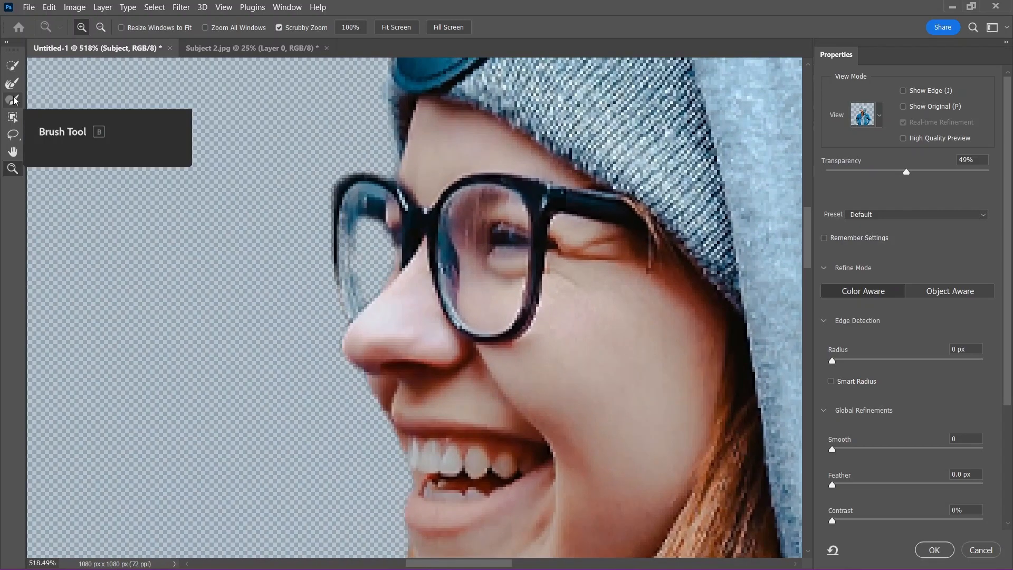
left_click(14, 100)
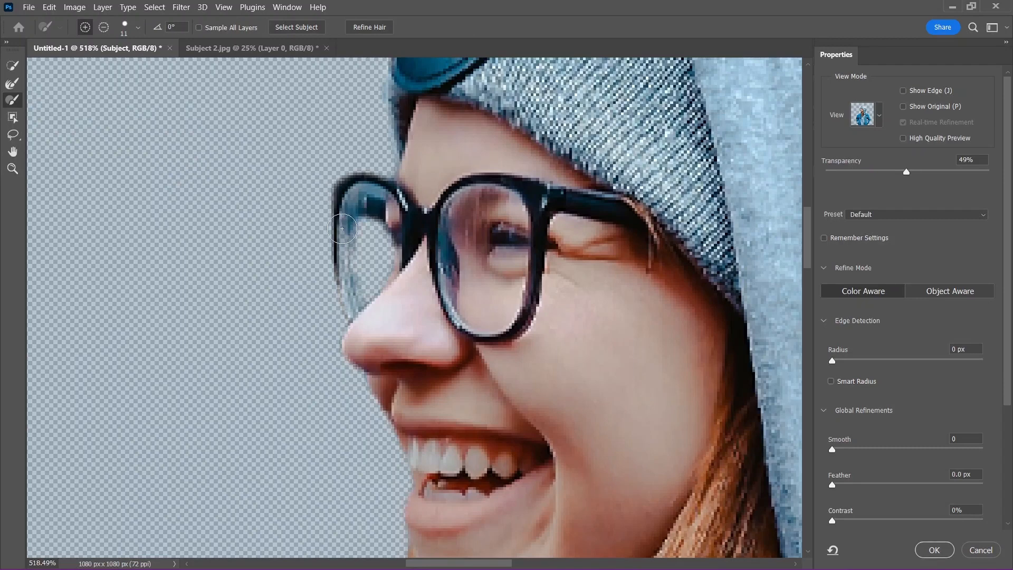
key("bracketleft")
key("bracketleft")
key("bracketleft")
mouse_move(349, 235)
left_mouse_down()
mouse_move(349, 285)
mouse_move(369, 325)
left_mouse_up()
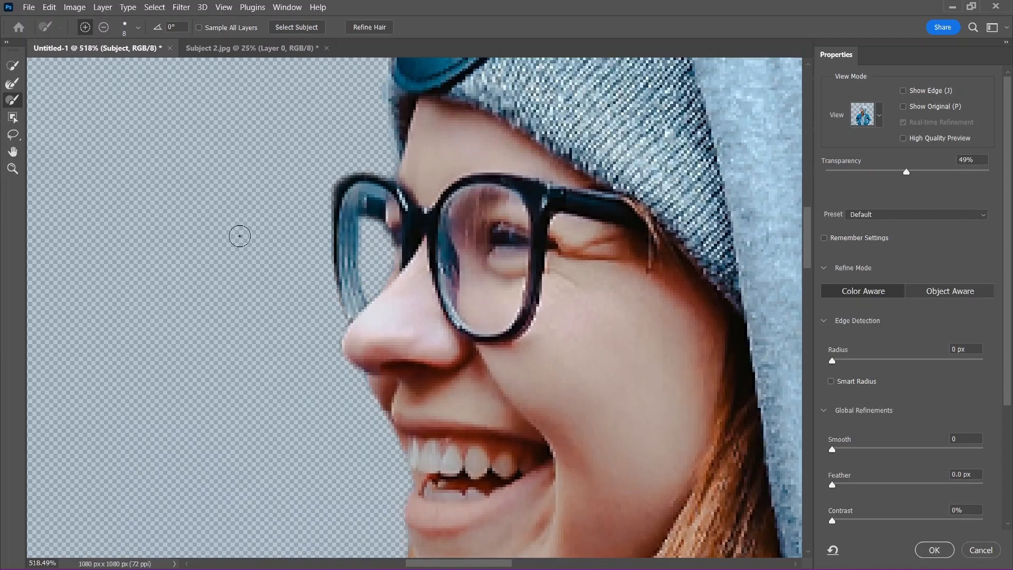
Try a Smooth value of 67 on the whole selection edge and return it to 0.
left_click(13, 169)
right_click(471, 233)
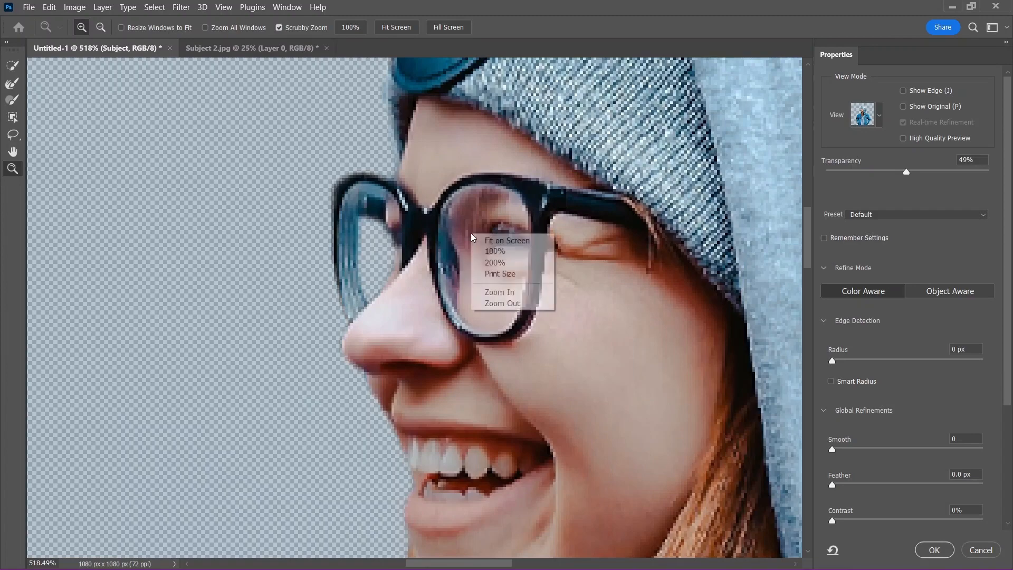
left_click(489, 242)
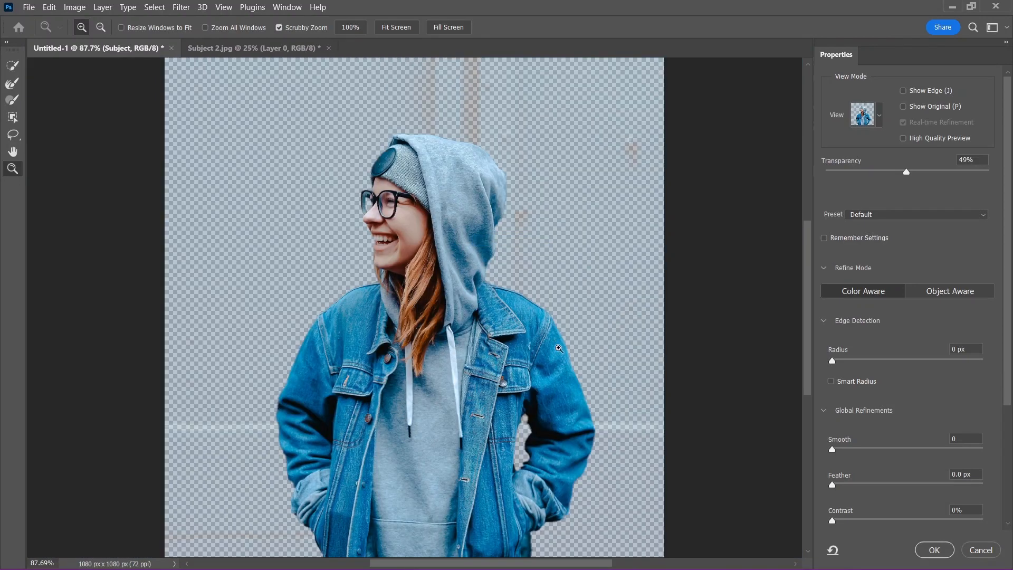
scroll(897, 401, "down", 2)
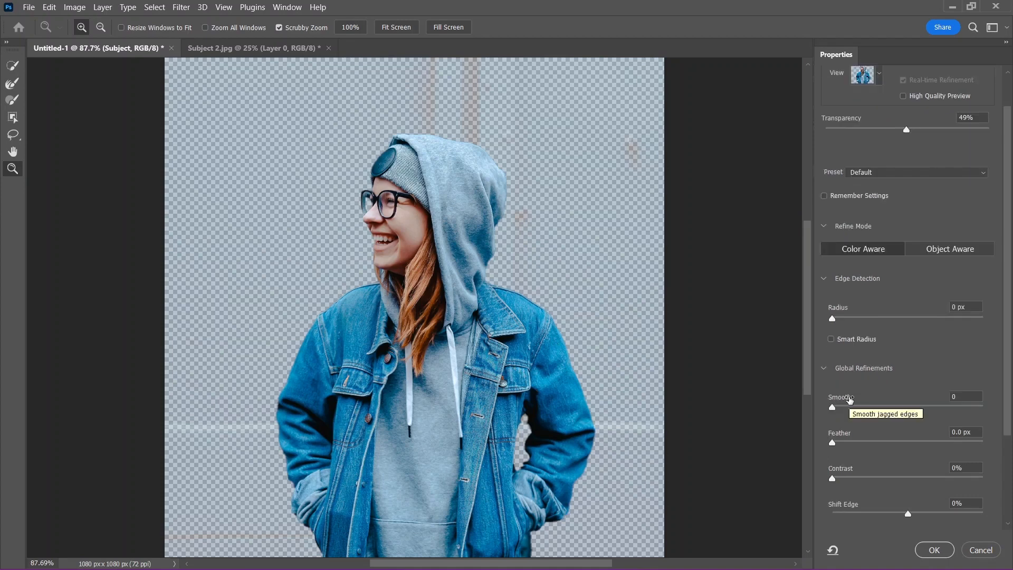
scroll(849, 400, "down", 3)
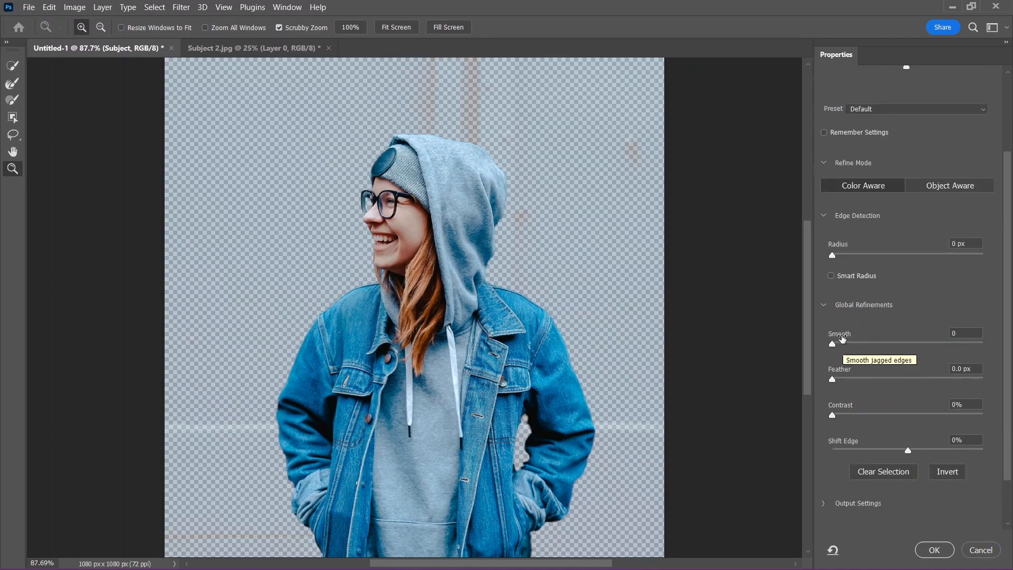
left_click_drag(847, 346, 933, 344)
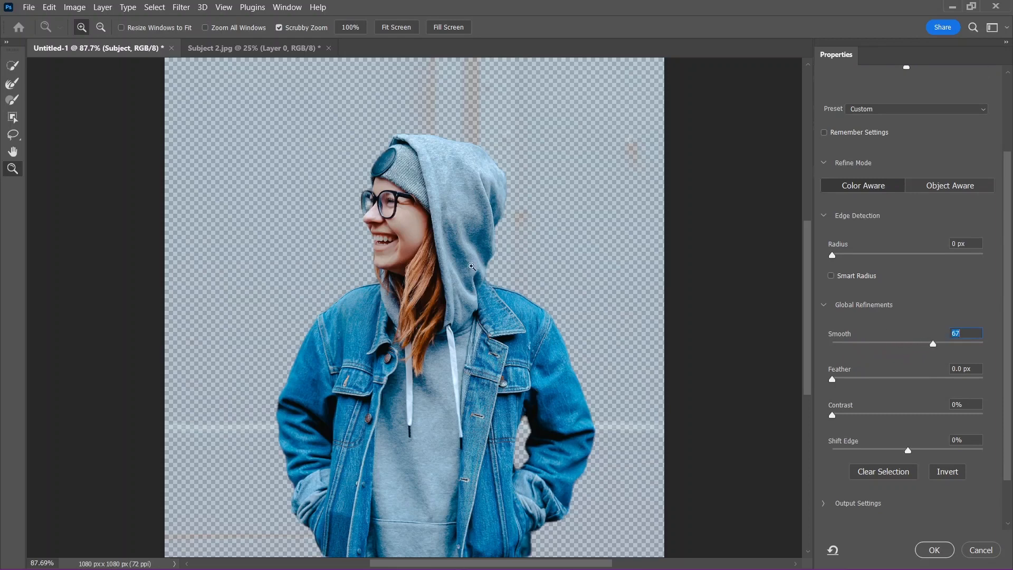
left_click(523, 210)
left_click_drag(891, 344, 819, 343)
Try Feather values of 5.5, 320.7 and 96.2 px on the selection edge and reset Feather to 0 px.
left_click(849, 373)
left_click_drag(832, 380, 877, 386)
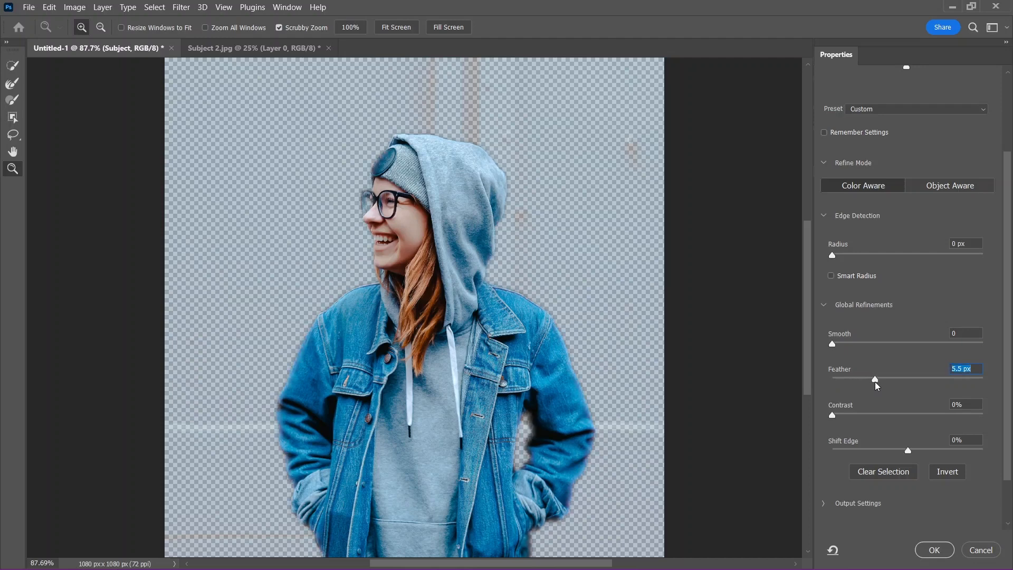
left_click(961, 379)
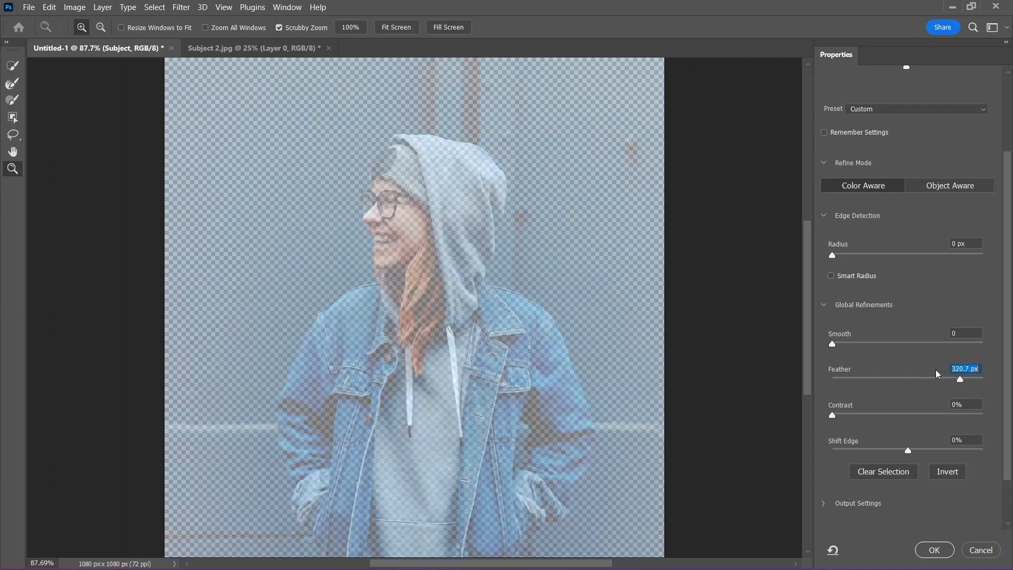
left_click(929, 380)
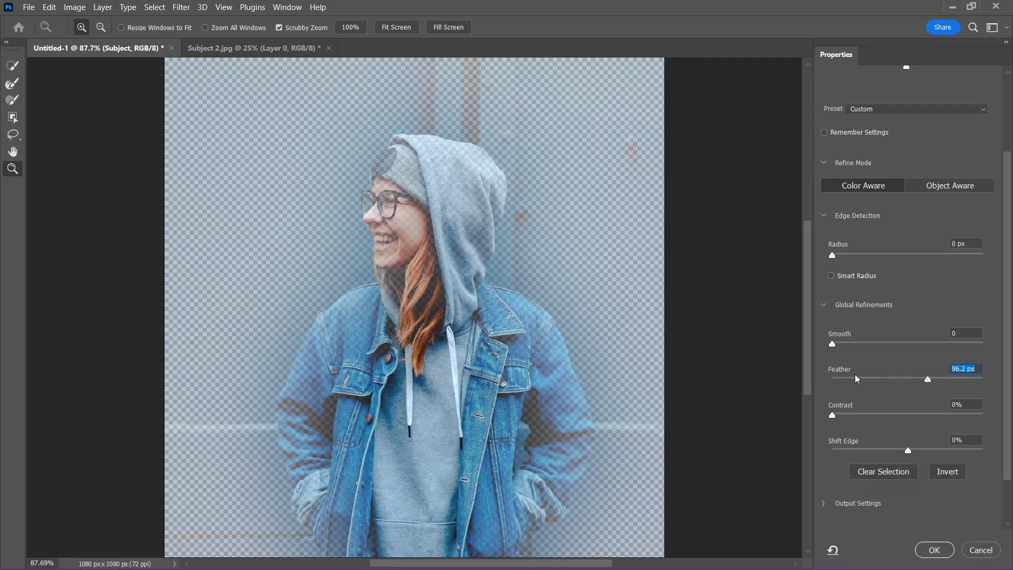
left_click_drag(851, 381, 831, 380)
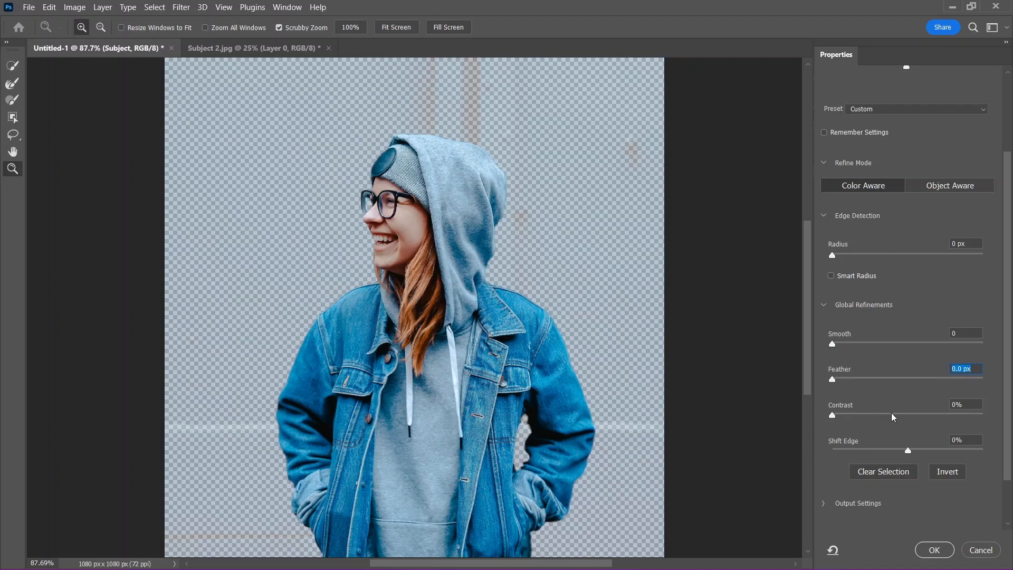
Set the Contrast of the selection edge to 53%.
left_click_drag(901, 417, 919, 418)
left_click(952, 416)
left_click_drag(965, 416, 913, 416)
Compare the preview modes and display the selection as Marching Ants.
scroll(871, 257, "up", 3)
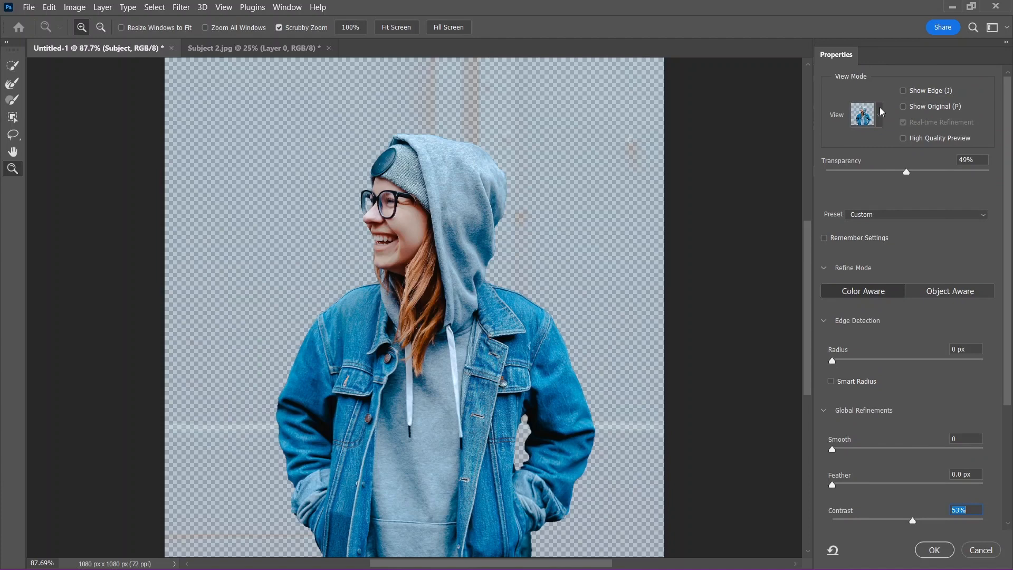
left_click(880, 113)
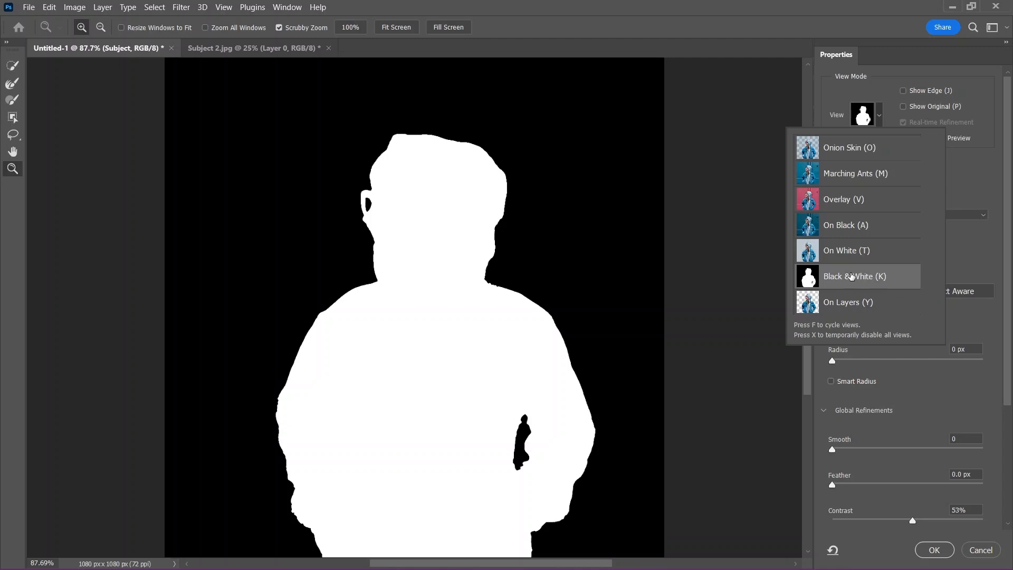
left_click(841, 185)
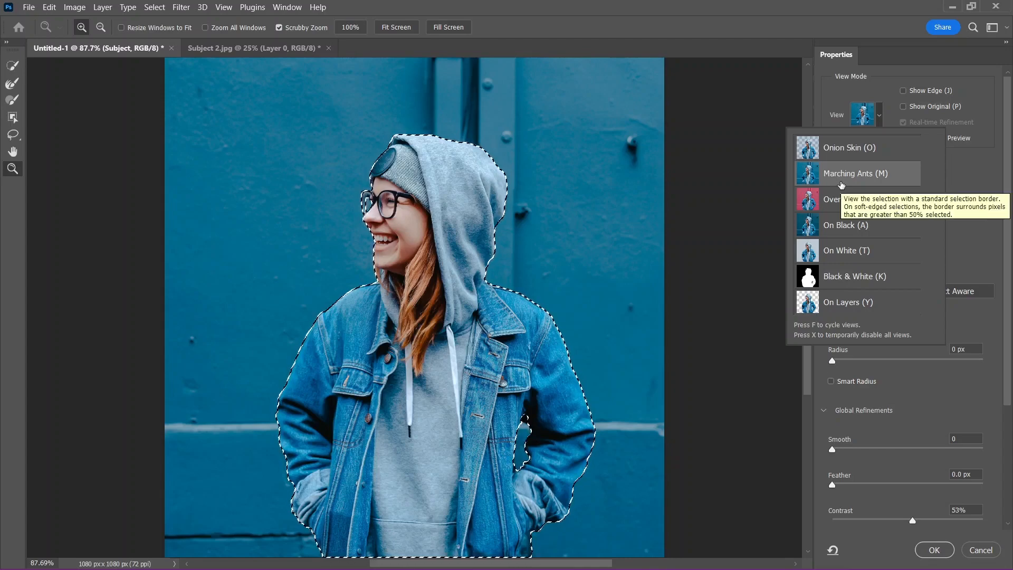
Paint the dark upper tip of the gap between jacket and sleeve back into the selection with the 8 px brush, and accept the refined selection.
left_click_drag(513, 428, 540, 419)
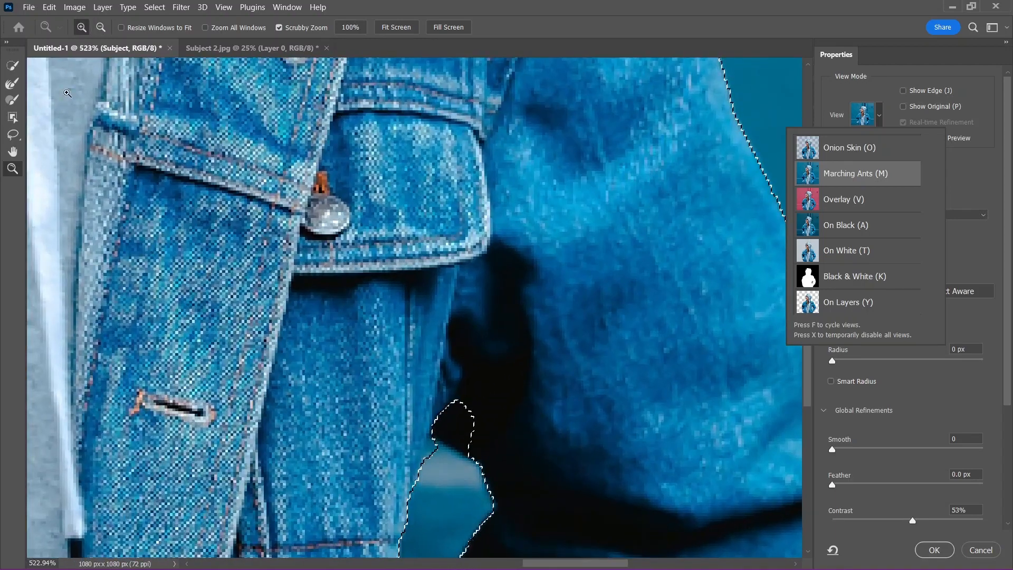
left_click(13, 99)
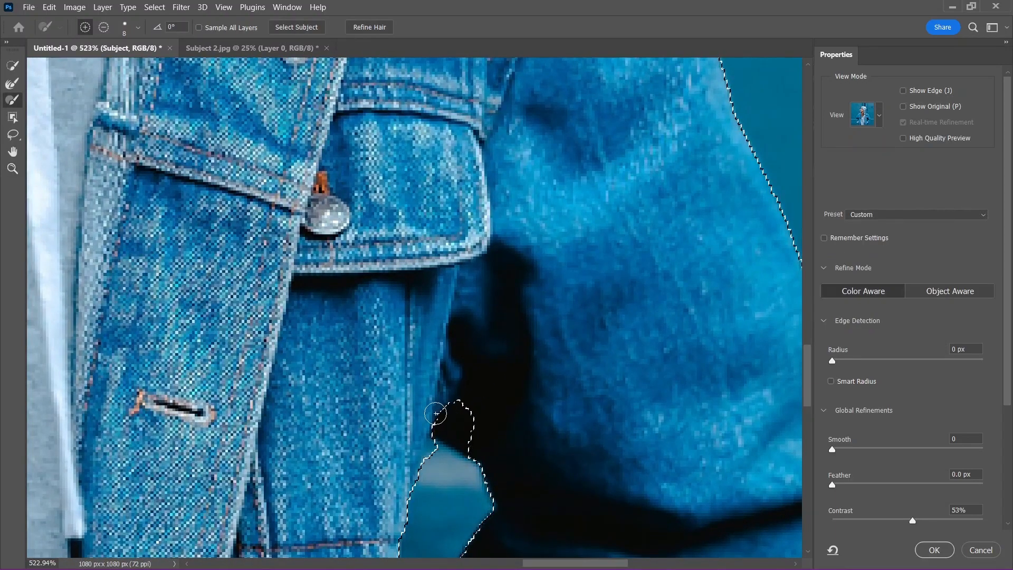
left_click_drag(448, 424, 474, 441)
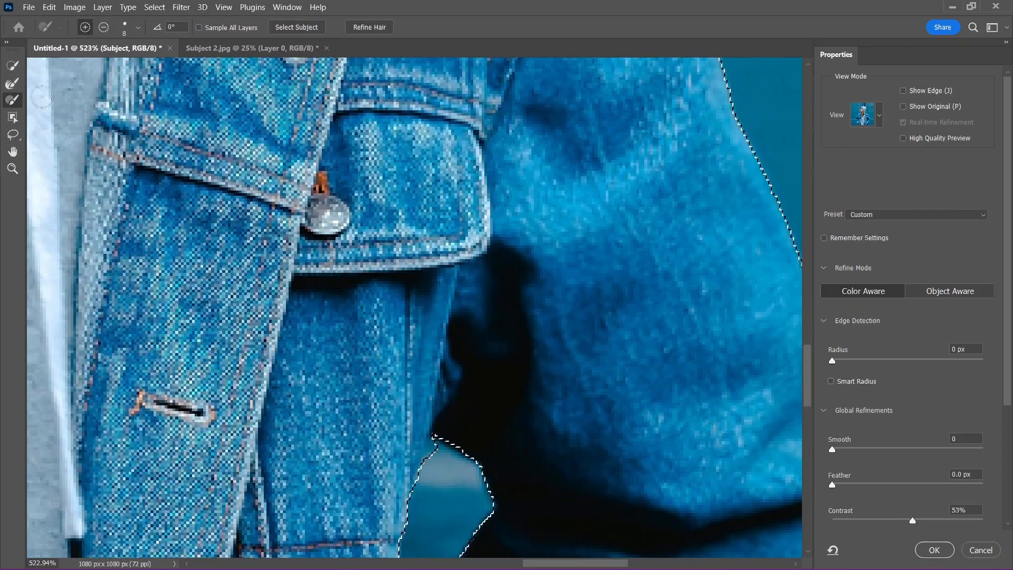
key("z")
left_click_drag(539, 417, 330, 259)
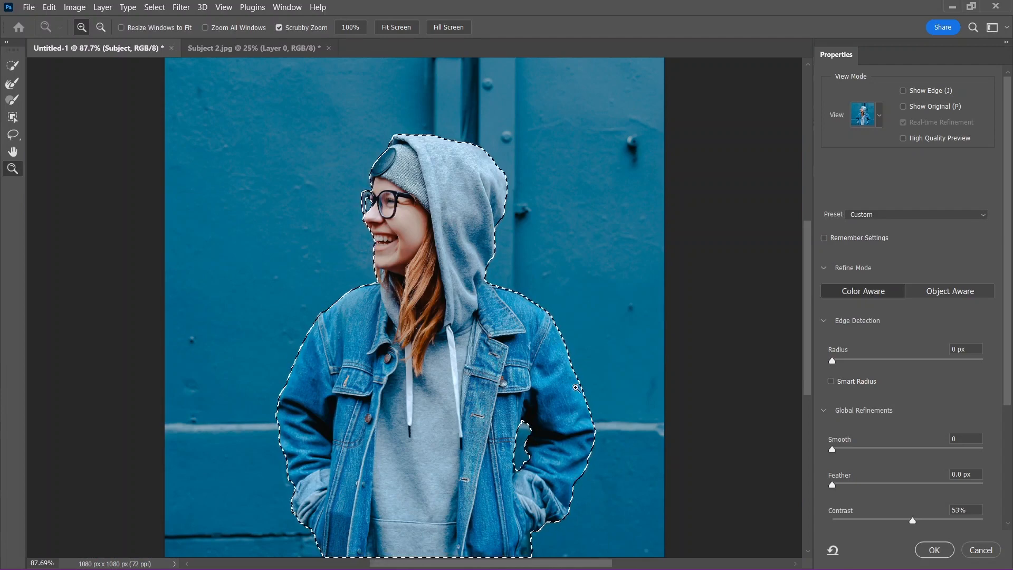
left_click(923, 550)
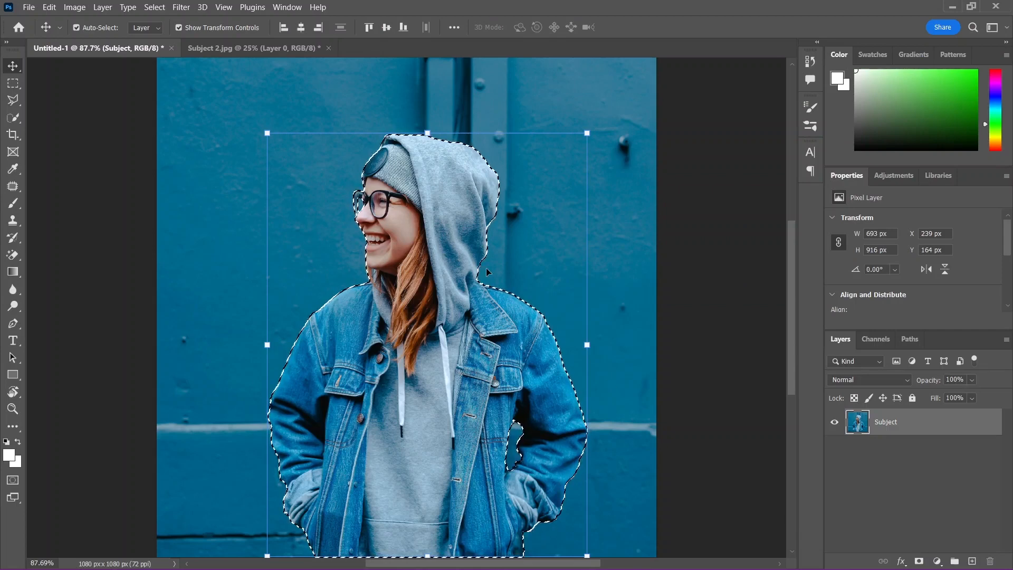
Cut the selected woman out of the photo and paste her onto a layer of her own.
left_click(49, 7)
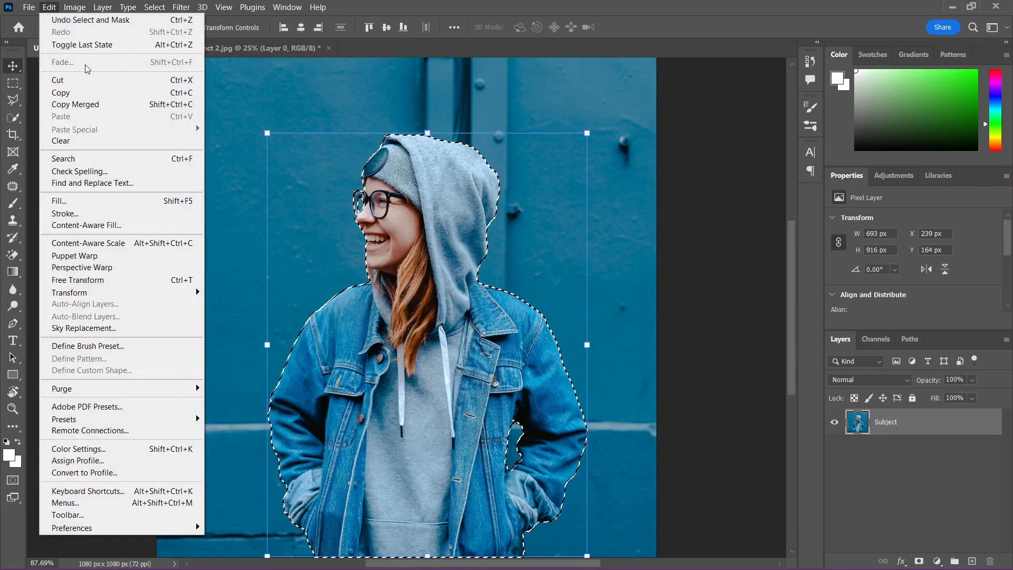
left_click(90, 84)
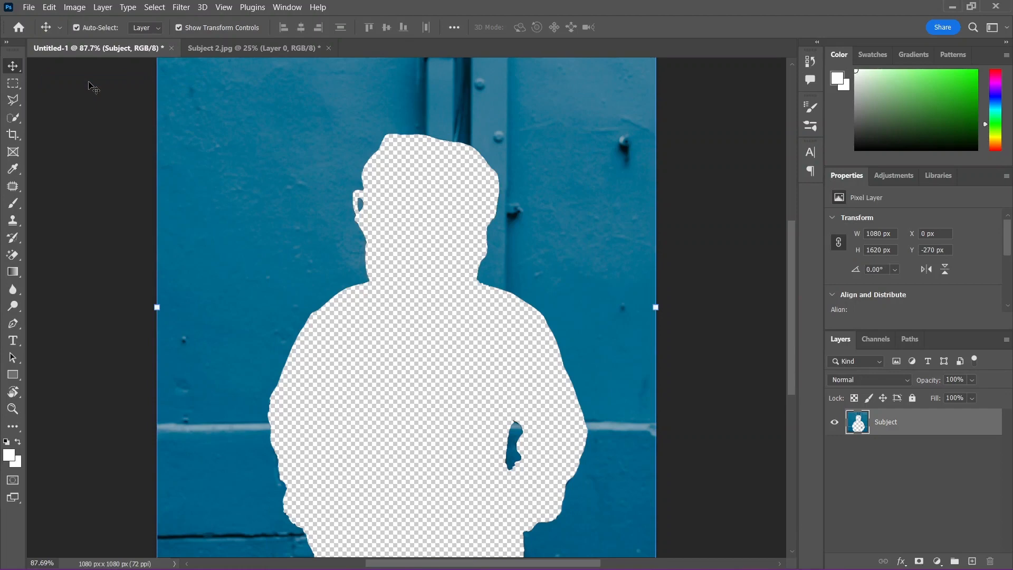
left_click(49, 7)
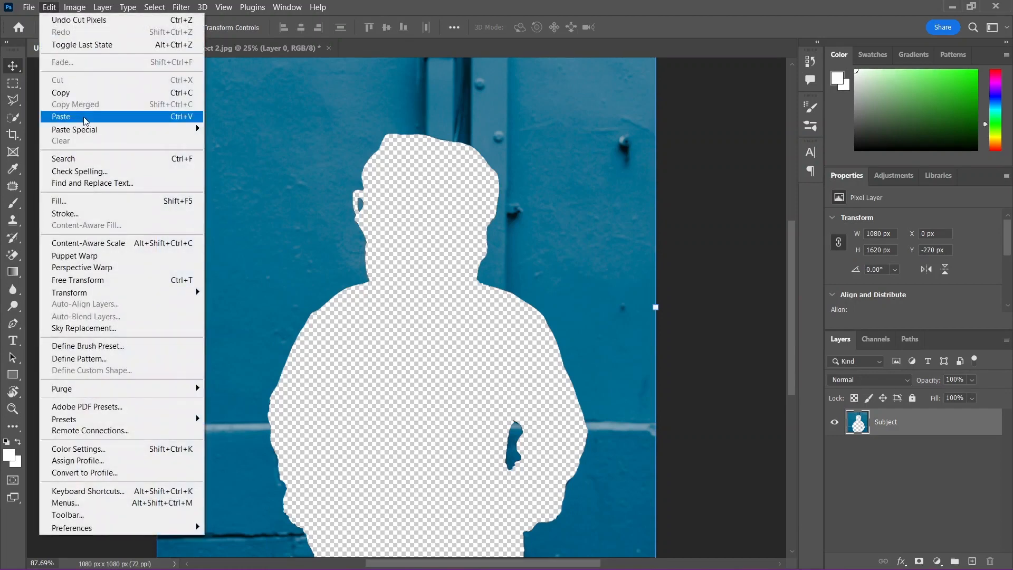
left_click(84, 117)
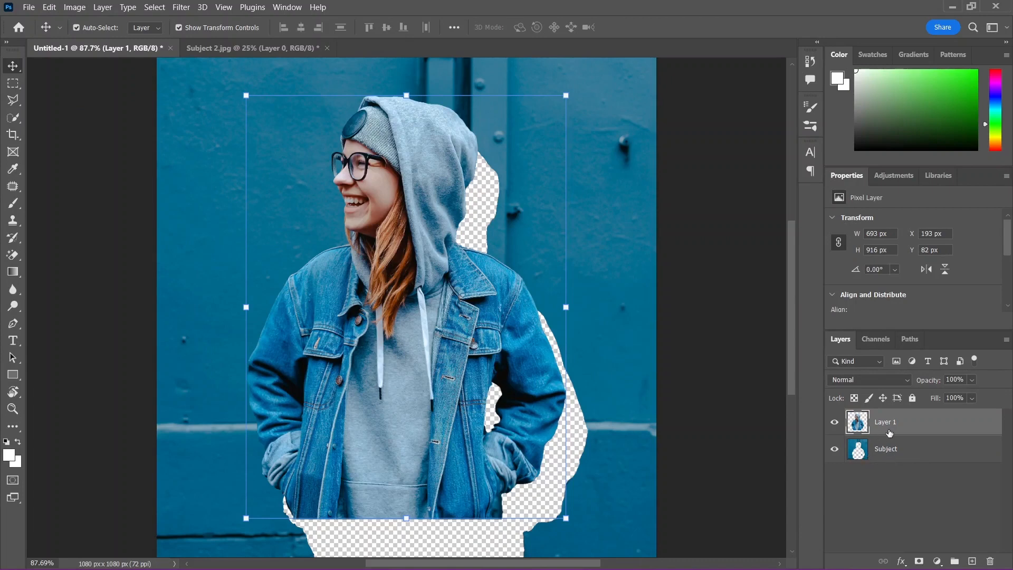
Delete the layer with the leftover blue wall and rename the pasted layer "Subject".
left_click(885, 457)
key("Delete")
double_click(885, 422)
type("Subject")
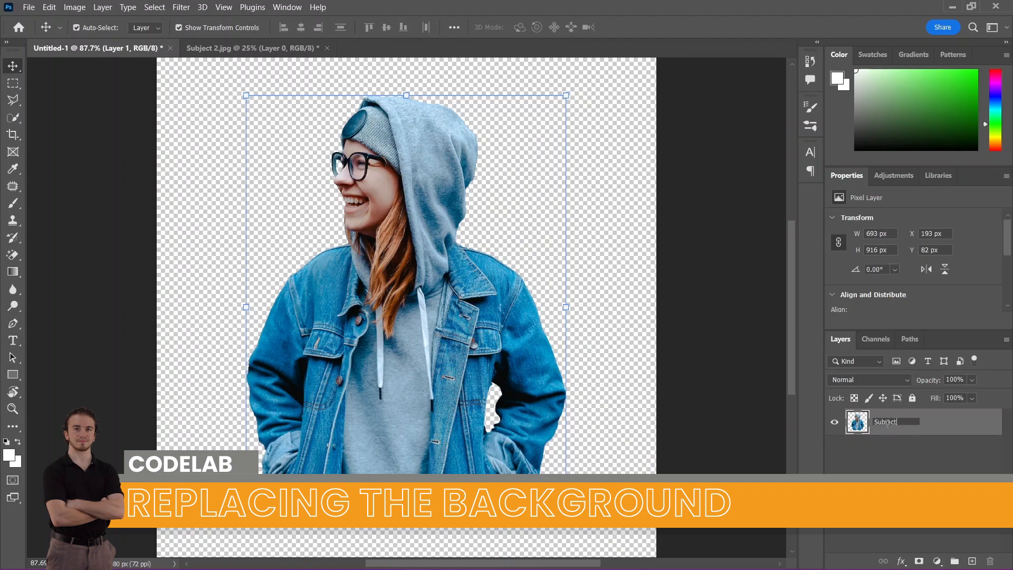
key("Return")
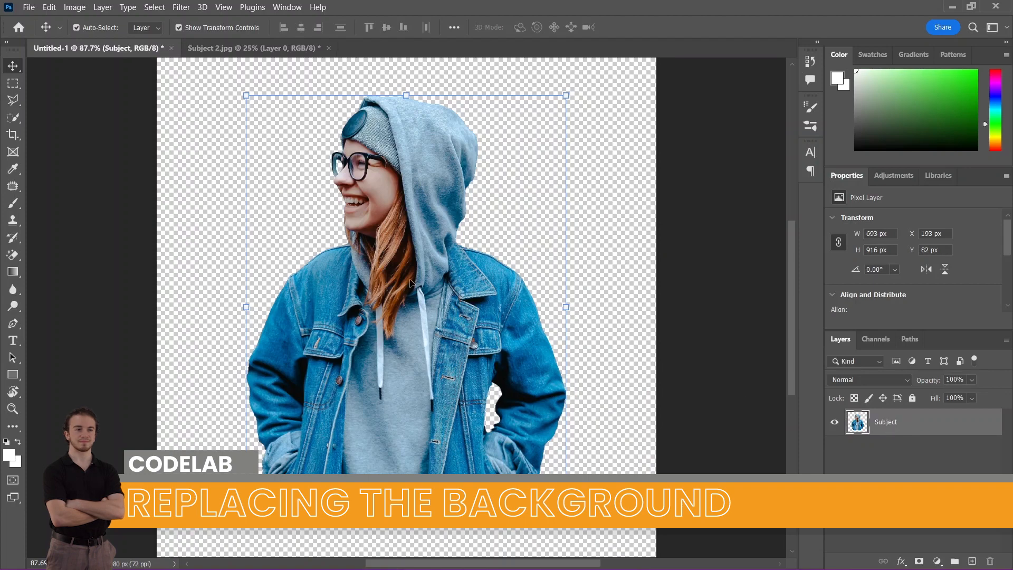
Move the woman down to the canvas's lower edge at X 229 px, Y 164 px, and show the whole canvas.
left_click_drag(400, 307, 411, 339)
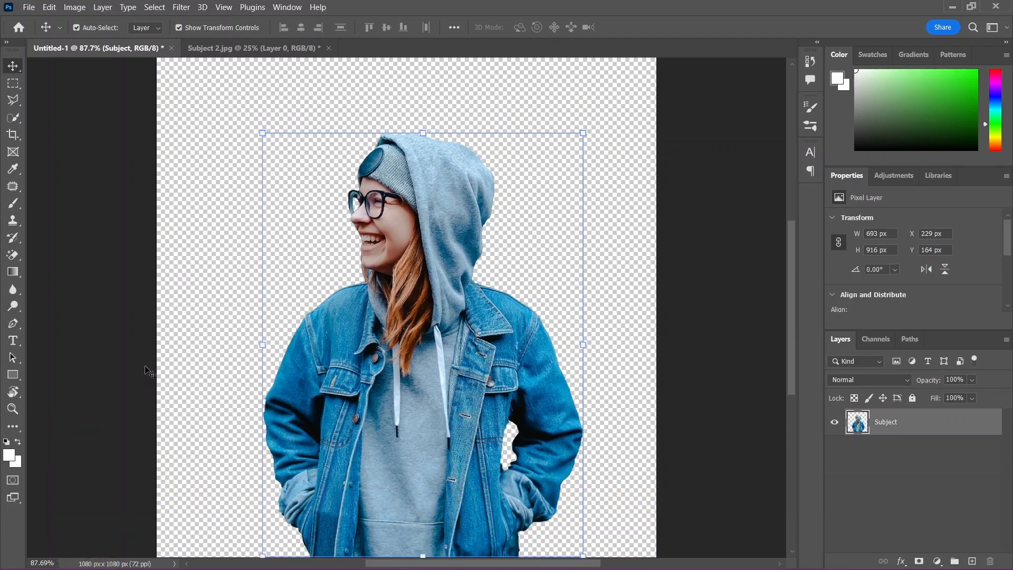
left_click(13, 409)
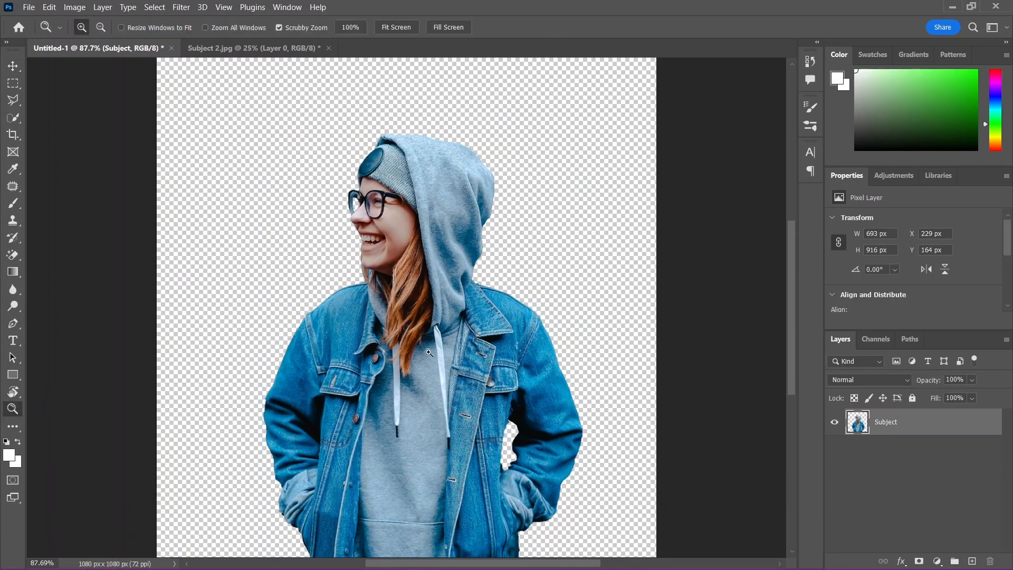
right_click(430, 352)
left_click(460, 422)
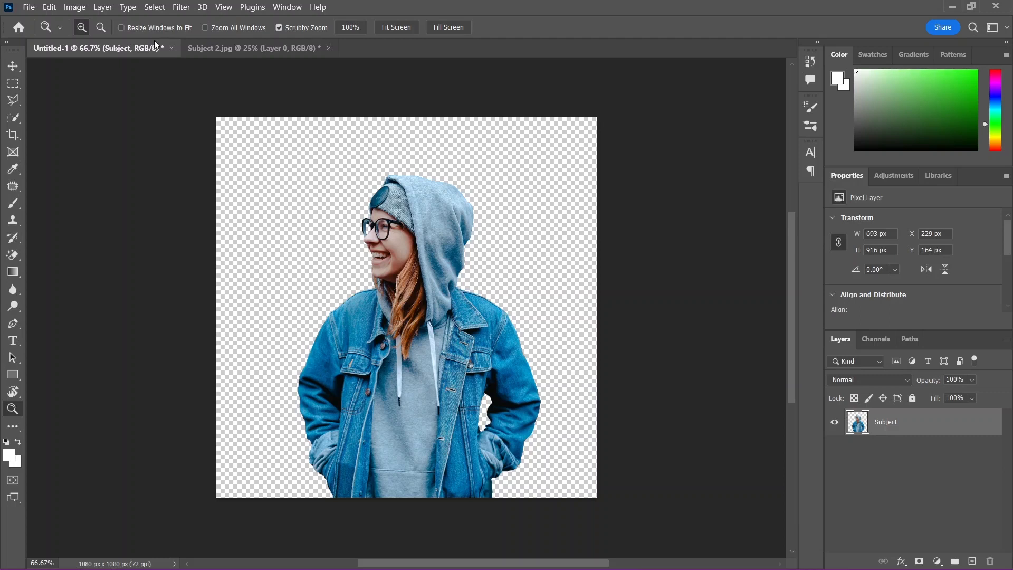
Open the turquoise graffiti image from the Background Photo folder and unlock its background layer.
left_click(32, 9)
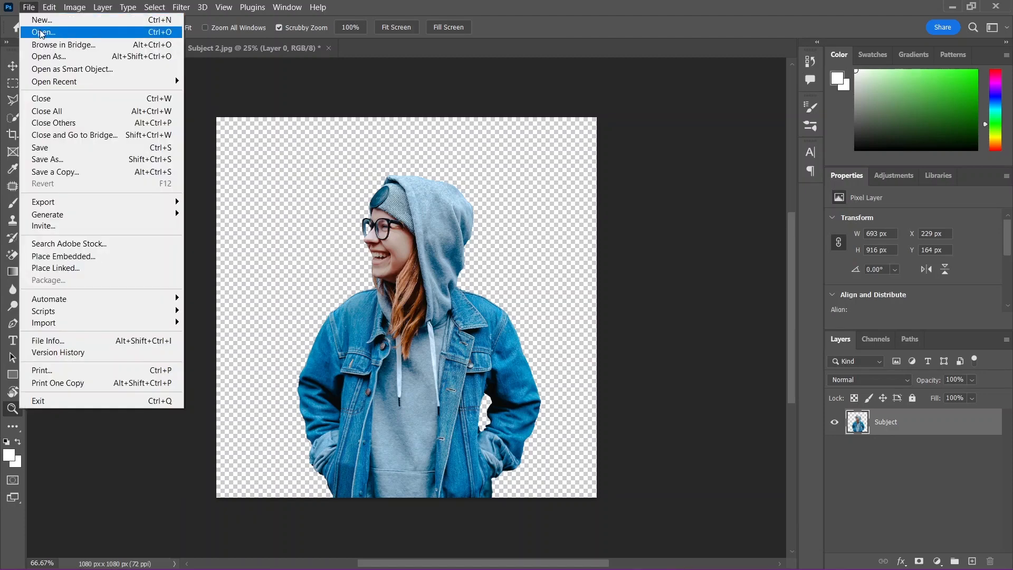
left_click(42, 34)
left_click(136, 37)
double_click(168, 107)
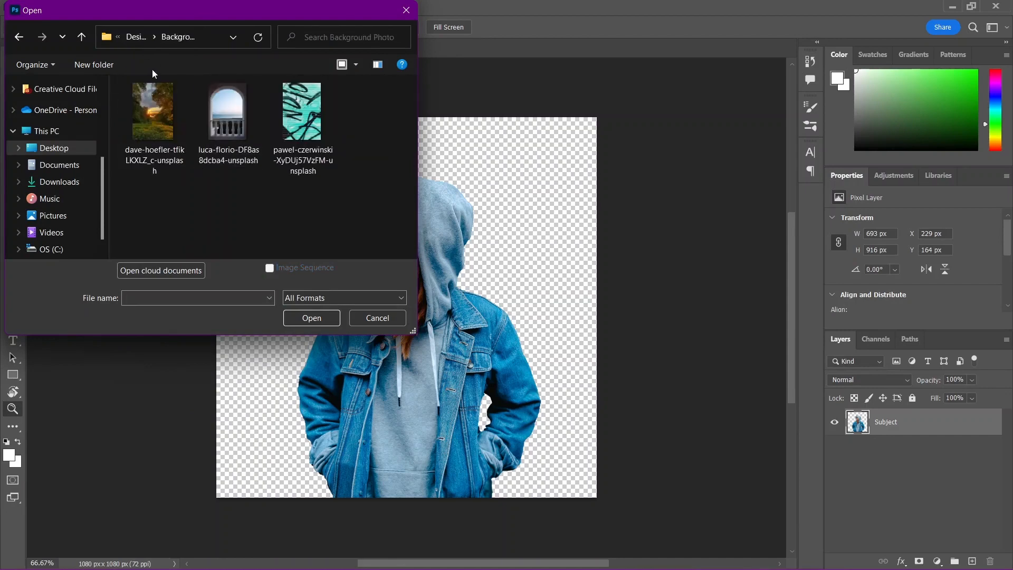
double_click(277, 121)
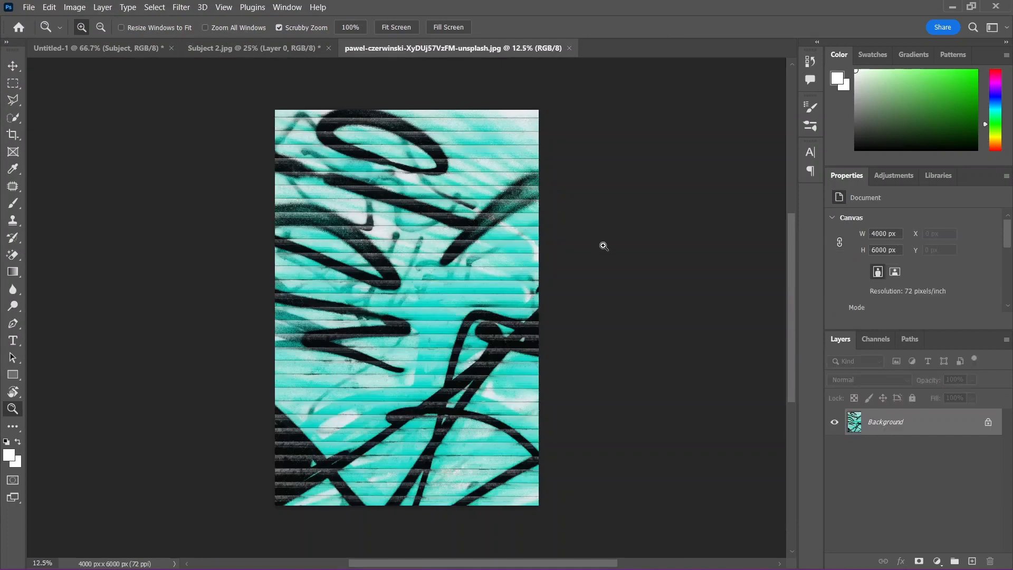
left_click(986, 423)
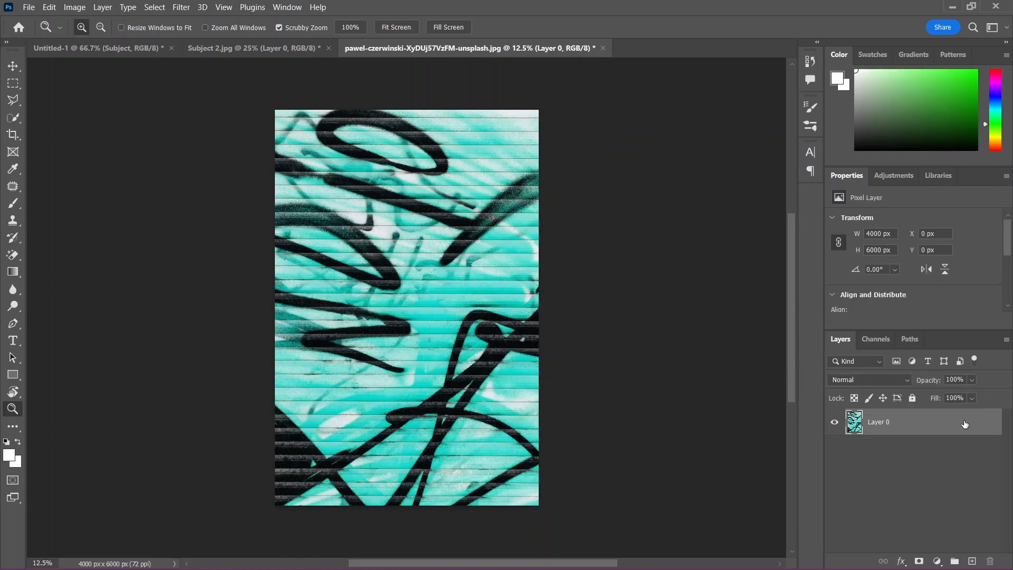
Copy the graffiti image into the 1080 x 1080 px composite and scale it to 27% so it fills the canvas width.
left_click_drag(965, 424, 494, 281)
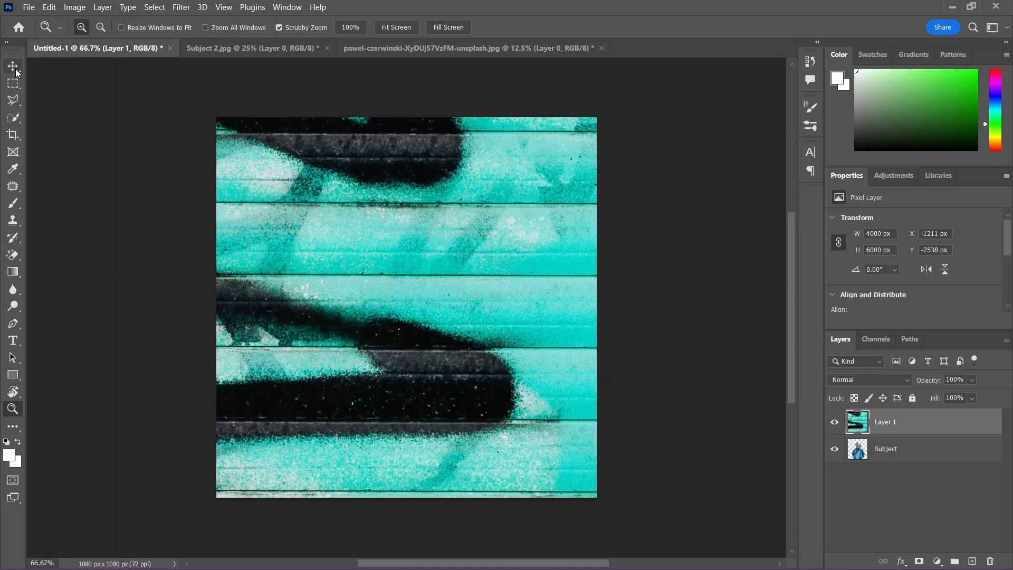
left_click(42, 86)
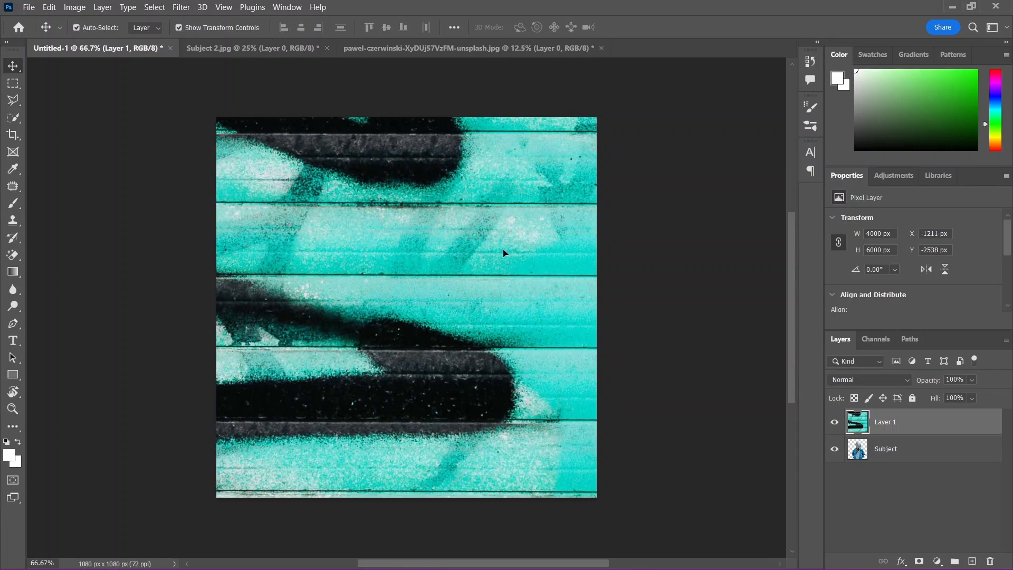
left_click_drag(533, 255, 375, 246)
left_click_drag(490, 248, 373, 245)
left_click_drag(735, 294, 595, 308)
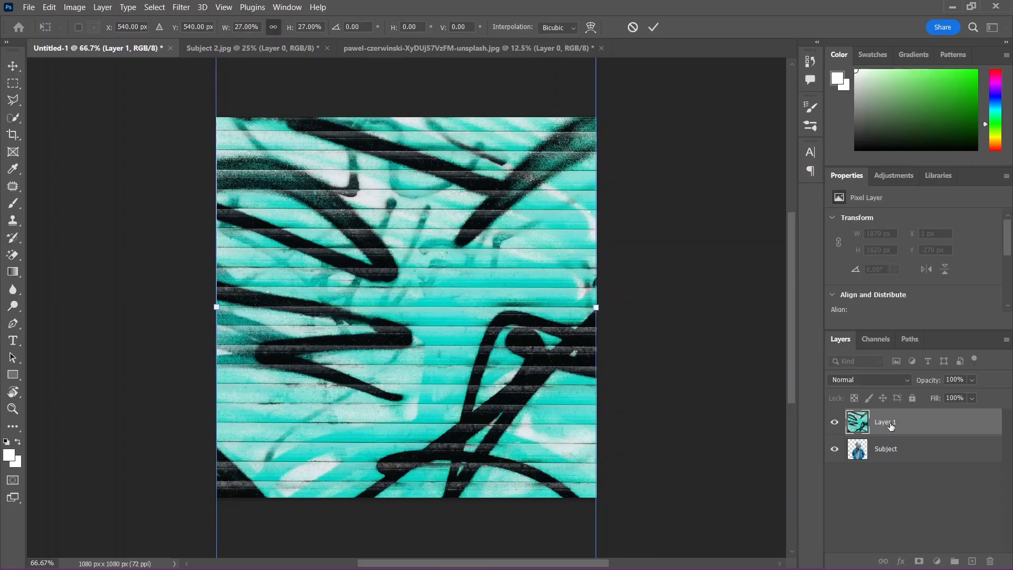
key("Return")
Place the graffiti layer below the Subject layer and rename it "Background".
left_click_drag(913, 423, 914, 463)
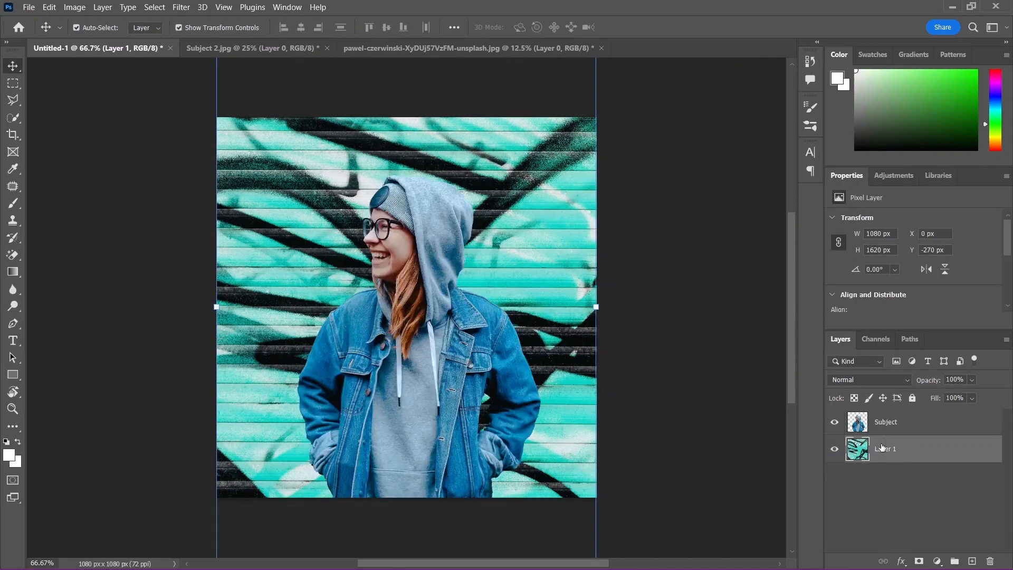
double_click(879, 449)
type("Background")
key("Return")
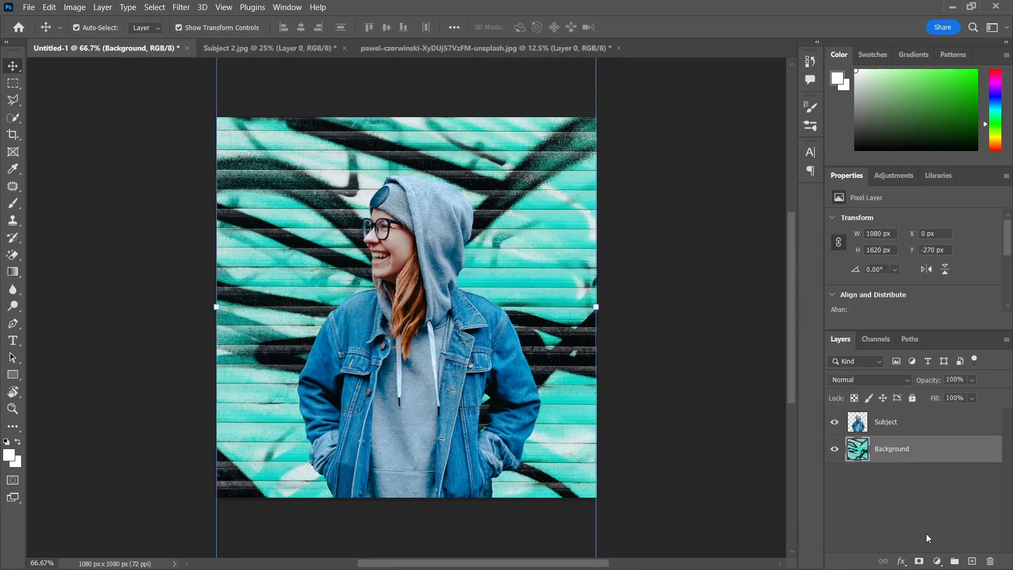
Add a Color Balance adjustment layer above Background and clip it to that layer.
left_click(936, 561)
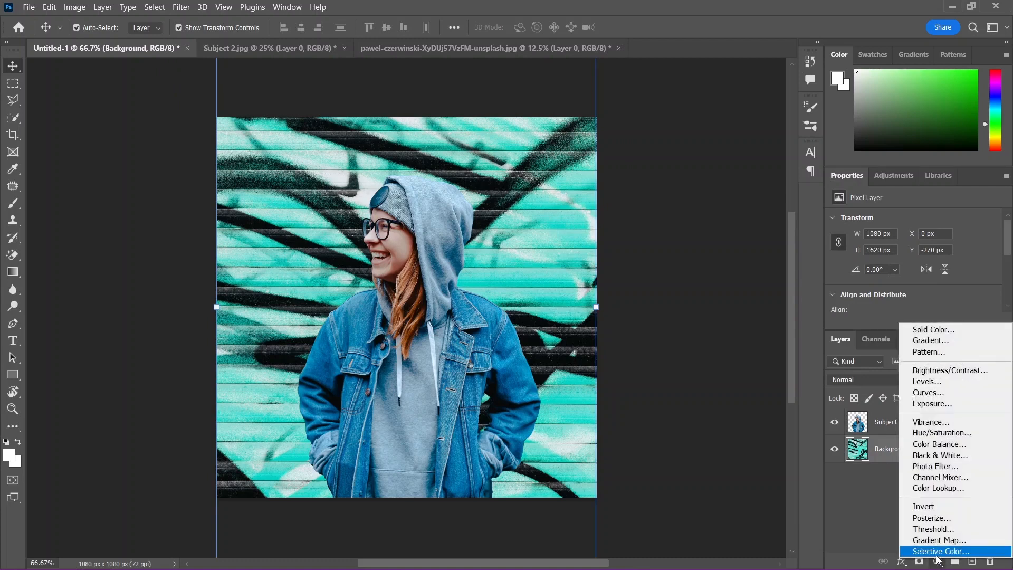
left_click(940, 444)
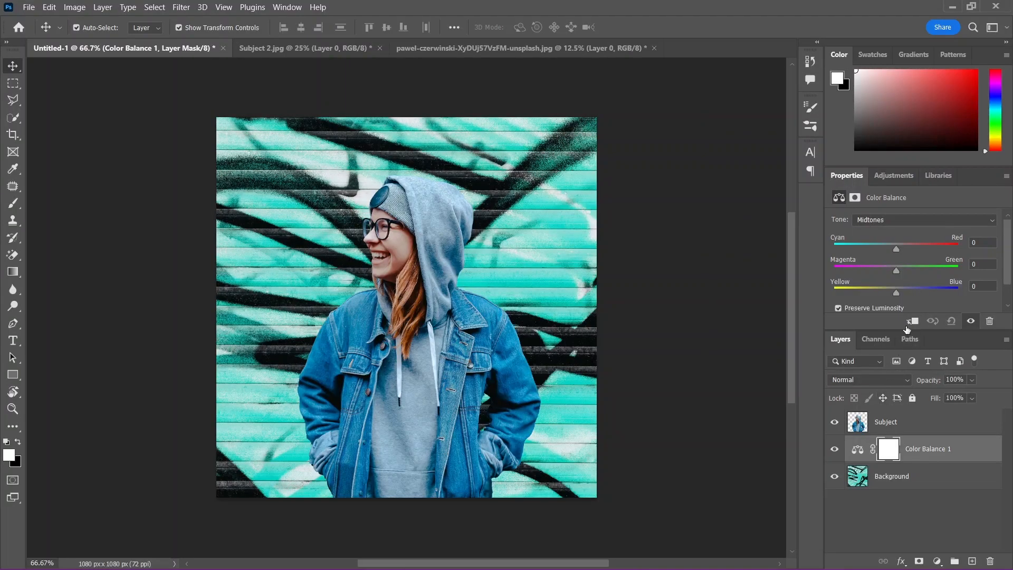
left_click(909, 322)
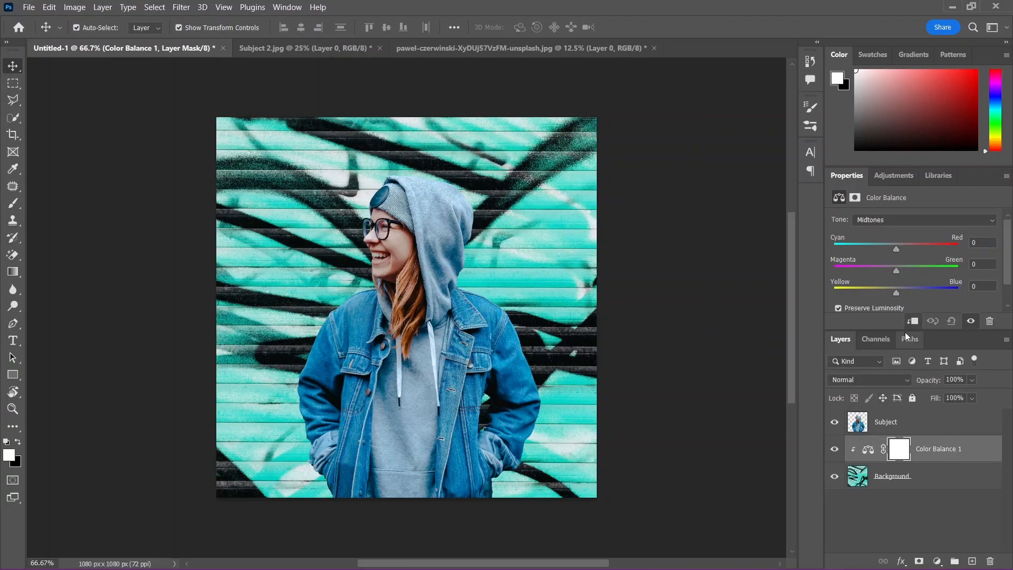
Set the Color Balance shadows to Cyan-Red -28 and Yellow-Blue +11.
left_click(882, 219)
left_click(884, 232)
mouse_move(881, 245)
left_mouse_down()
mouse_move(868, 246)
mouse_move(892, 246)
mouse_move(879, 246)
left_mouse_up()
left_click_drag(897, 290, 903, 296)
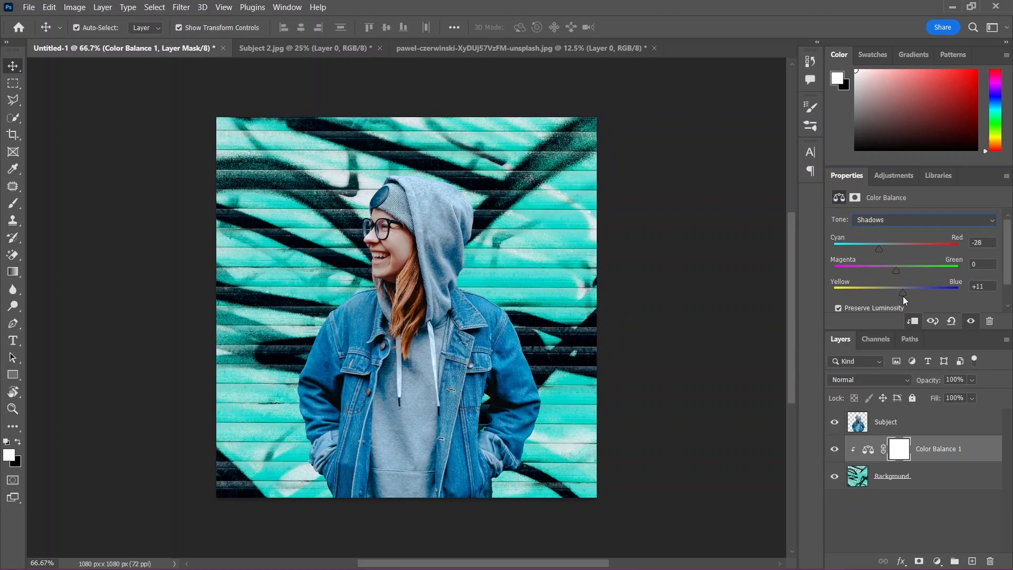
Set the Color Balance midtones to Cyan-Red +38 and Yellow-Blue -9.
left_click(903, 241)
left_click_drag(896, 249, 919, 253)
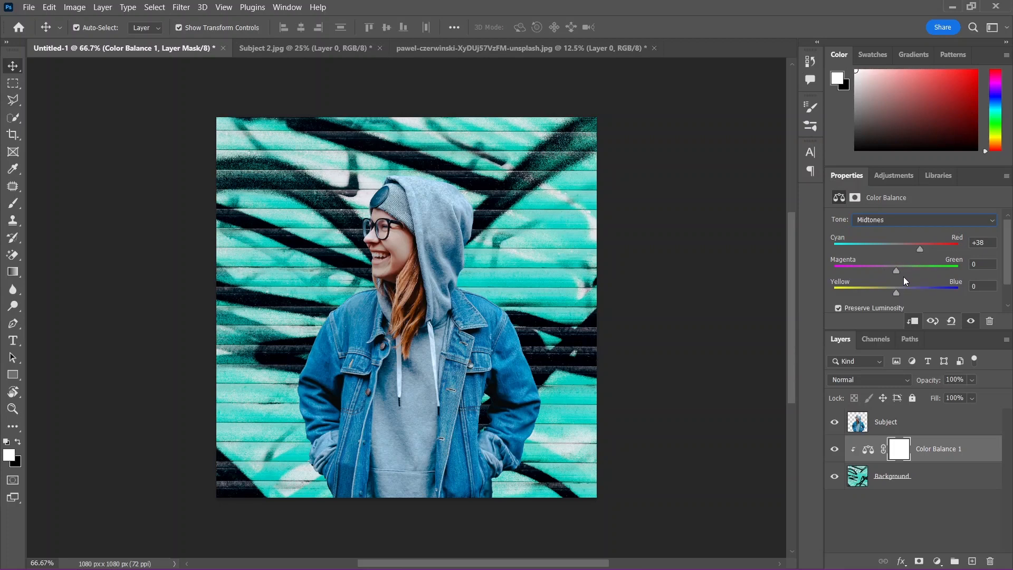
mouse_move(896, 292)
left_mouse_down()
mouse_move(879, 293)
mouse_move(893, 299)
left_mouse_up()
Set the Color Balance highlights to Cyan-Red +15, Magenta-Green +17 and Yellow-Blue +56, and compare the image with the adjustment hidden and shown.
left_click(929, 222)
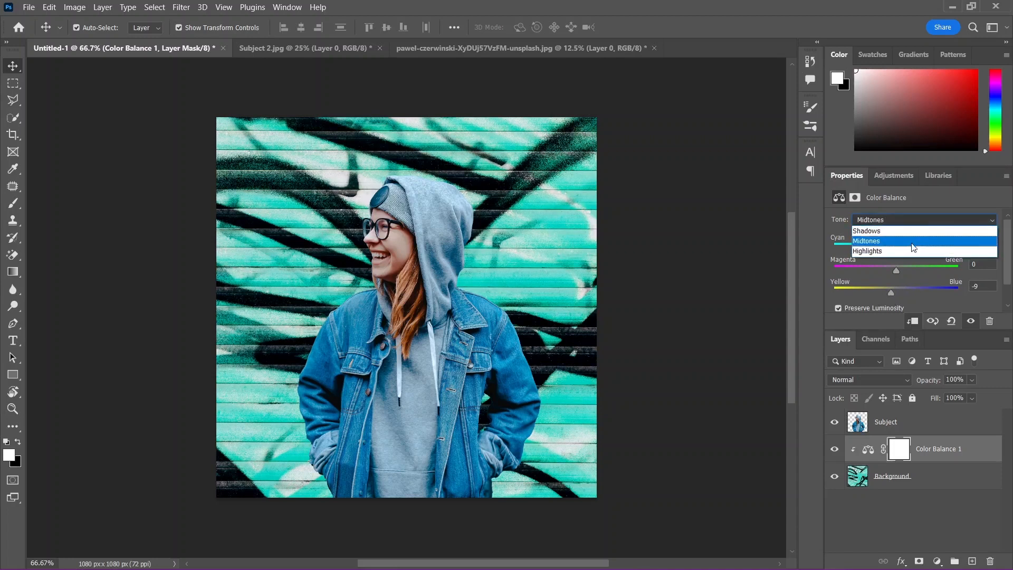
left_click(911, 252)
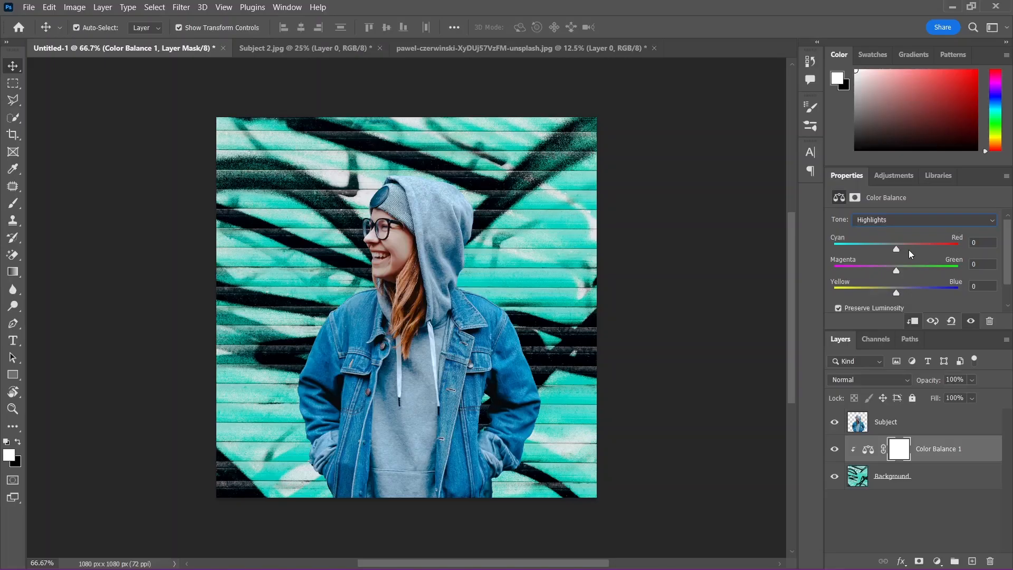
left_click_drag(899, 248, 908, 271)
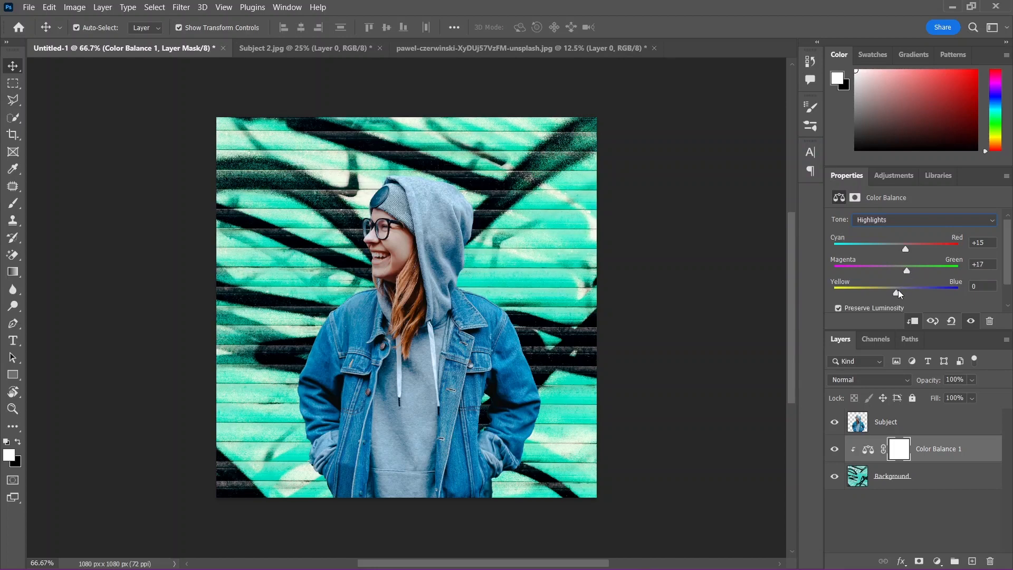
left_click_drag(897, 292, 923, 293)
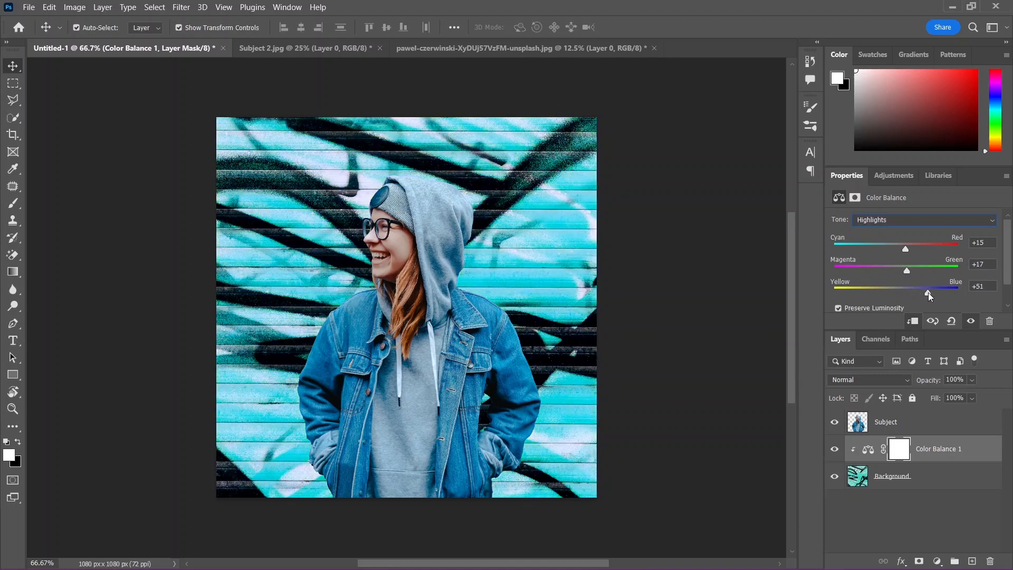
left_click_drag(930, 293, 931, 293)
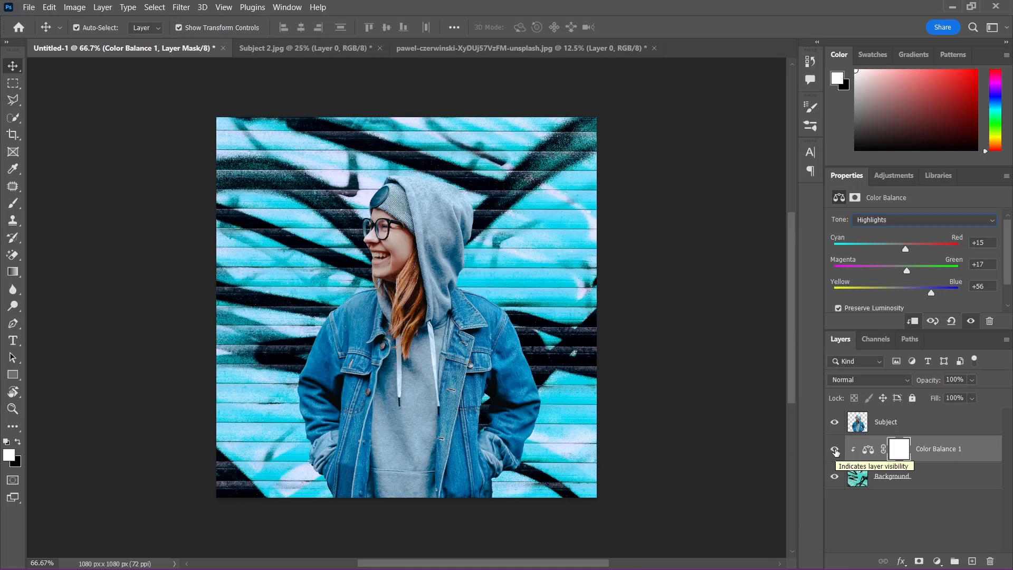
left_click(834, 451)
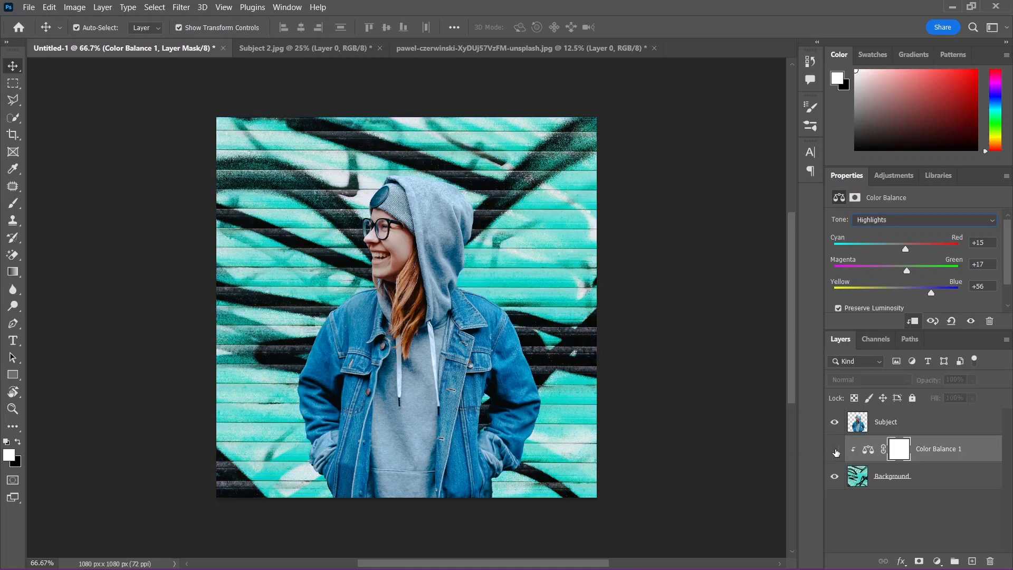
left_click(834, 450)
left_click(835, 450)
left_click(835, 451)
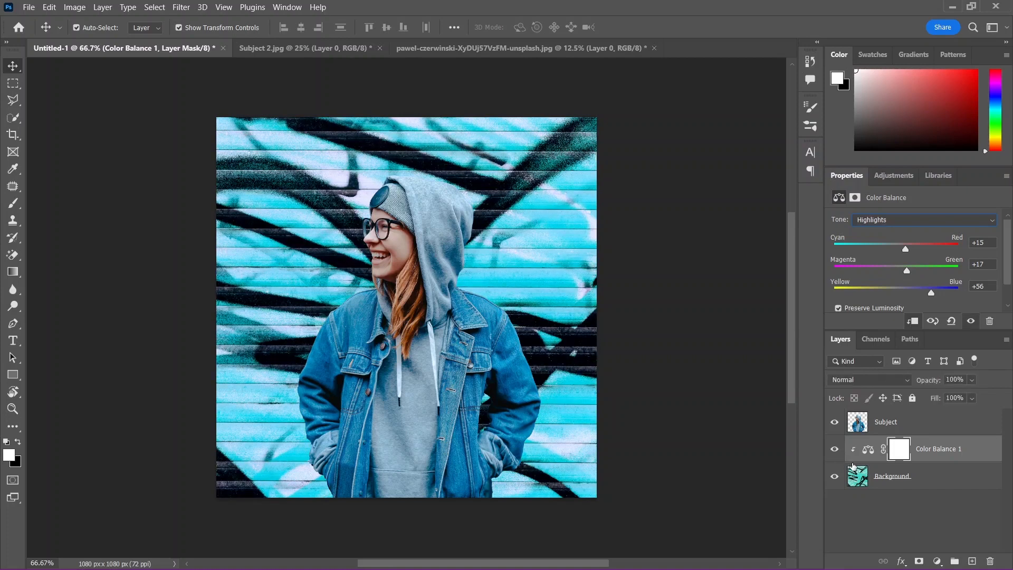
Add a clipped Hue/Saturation adjustment directly above Background with Hue +12 and Lightness +7, and compare the image without and with it.
left_click(904, 481)
left_click(937, 561)
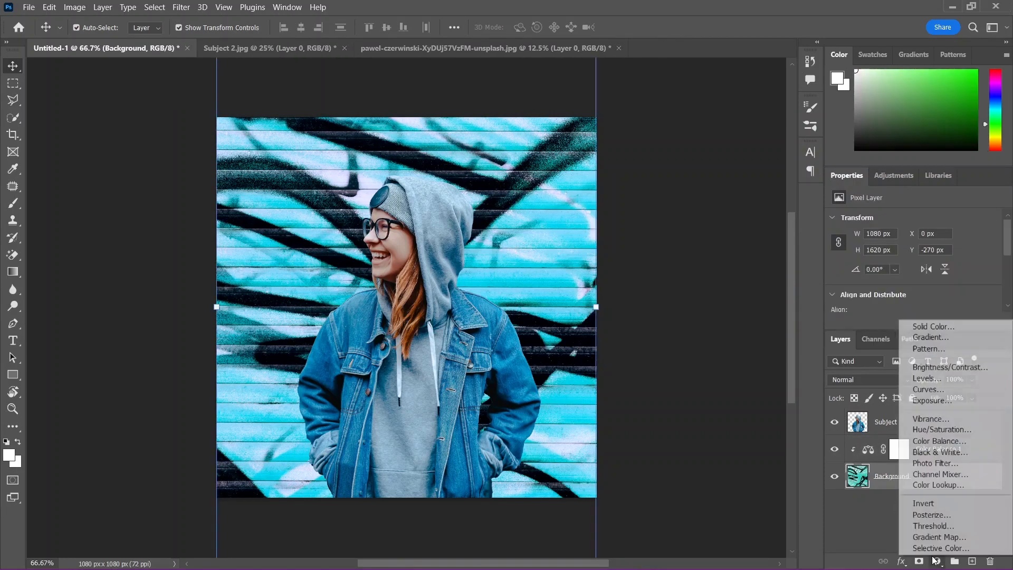
left_click(925, 430)
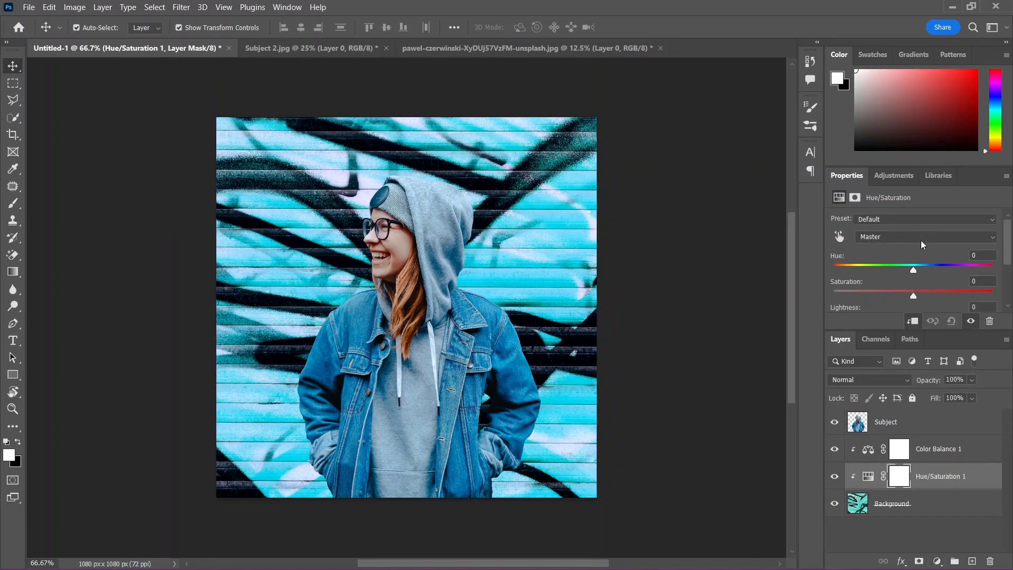
left_click(914, 268)
mouse_move(919, 271)
left_mouse_down()
mouse_move(953, 271)
mouse_move(922, 261)
left_mouse_up()
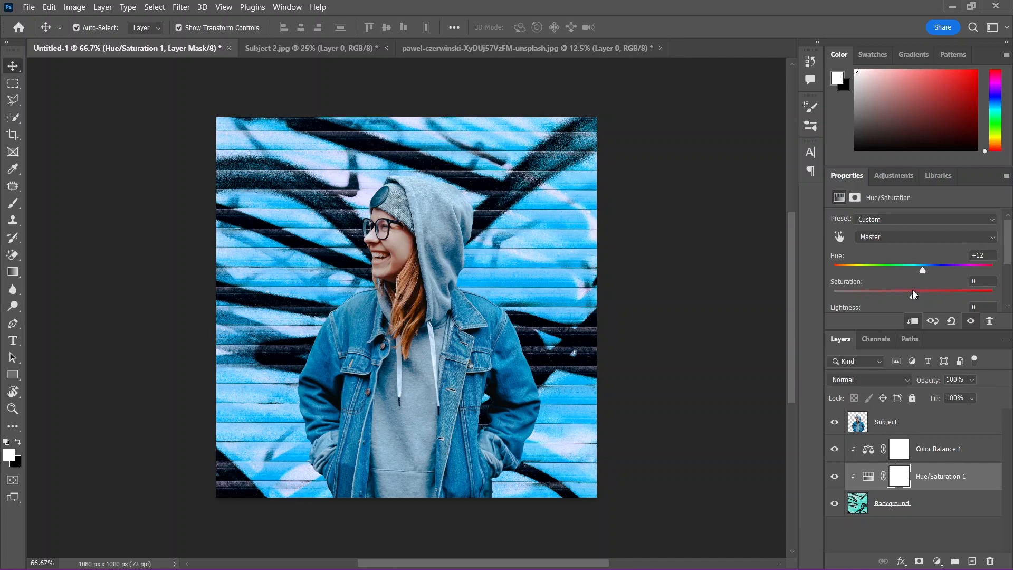
scroll(913, 291, "down", 1)
mouse_move(915, 301)
left_mouse_down()
mouse_move(929, 305)
mouse_move(919, 305)
left_mouse_up()
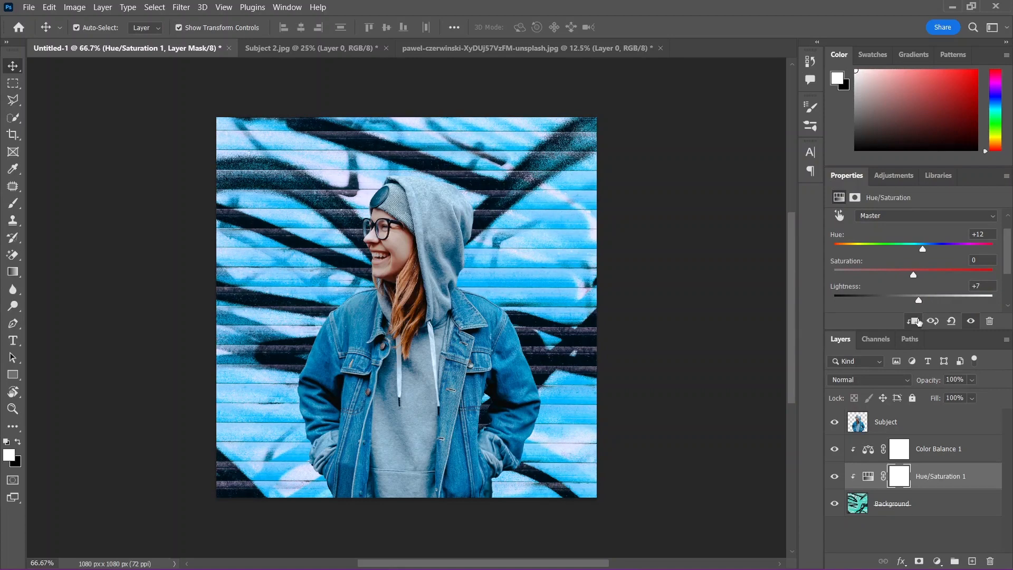
left_click(835, 476)
left_click(835, 476)
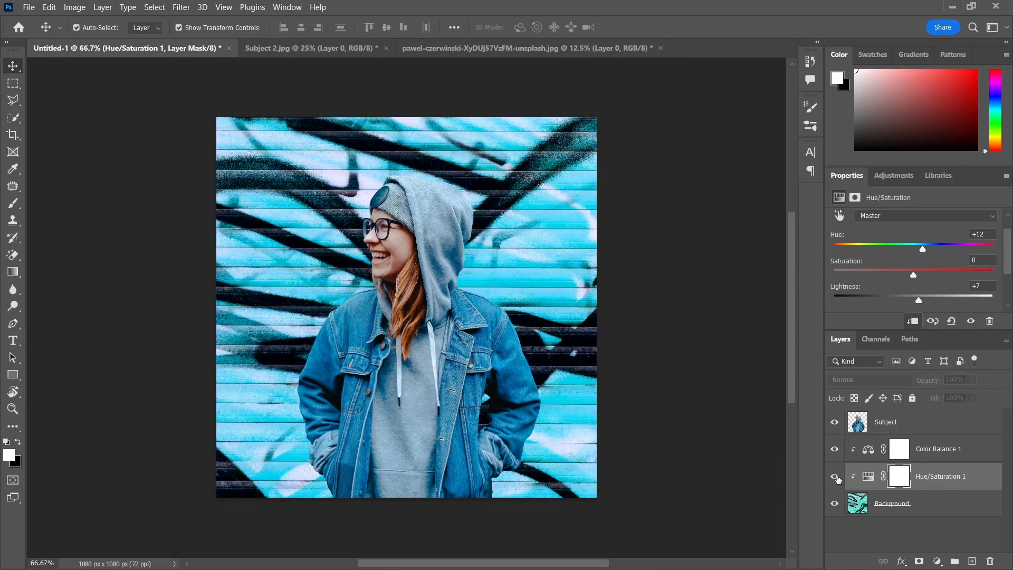
left_click(835, 476)
left_click(835, 476)
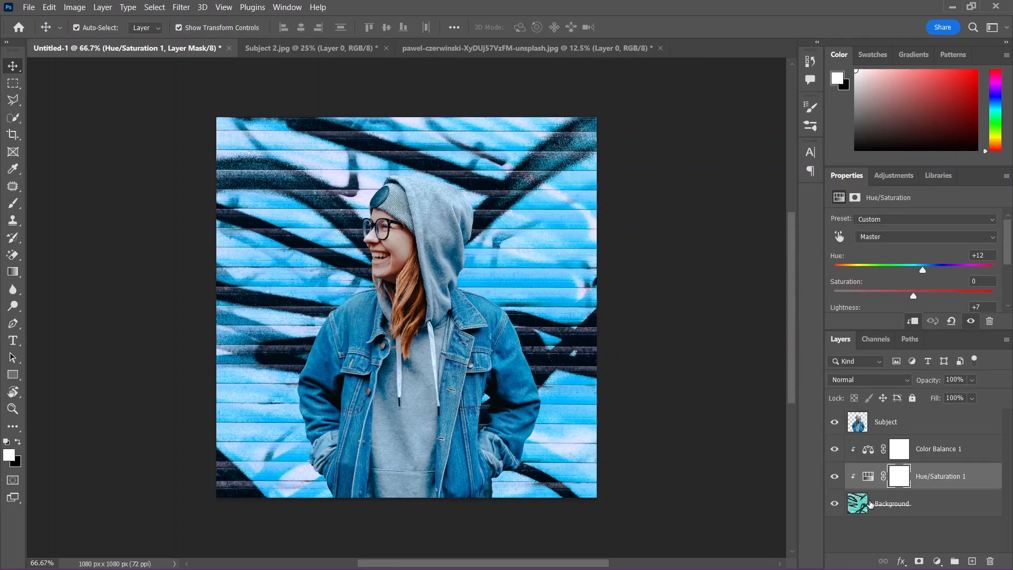
Add a clipped Selective Color adjustment directly above Background and strongly raise the Black amount for the Blues.
left_click(871, 505)
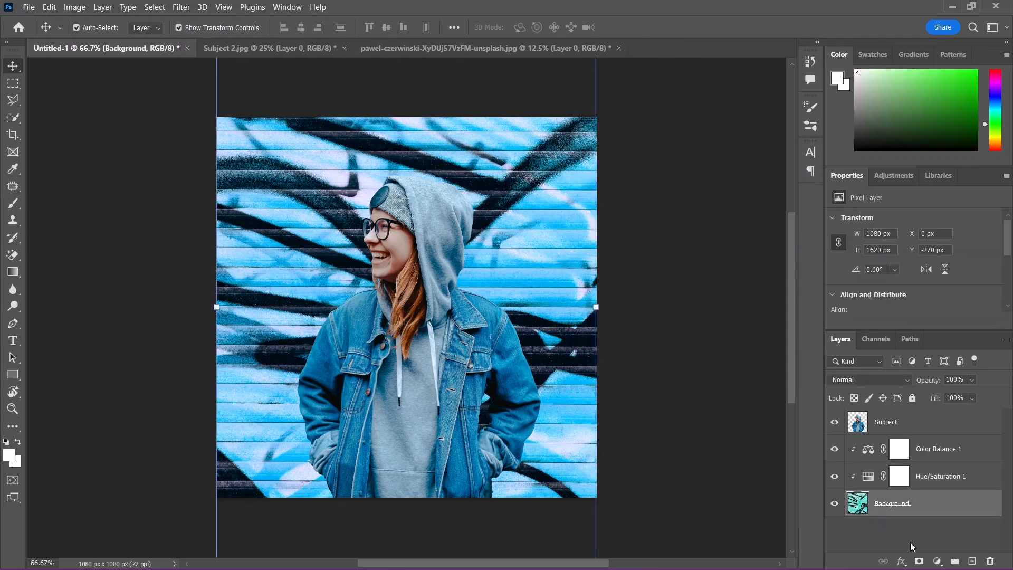
left_click(936, 560)
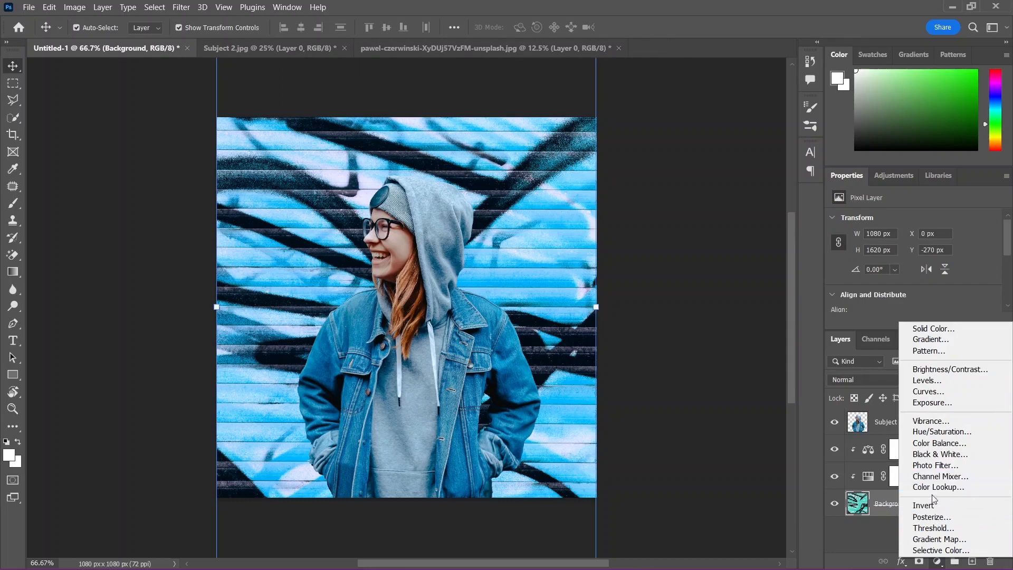
left_click(933, 550)
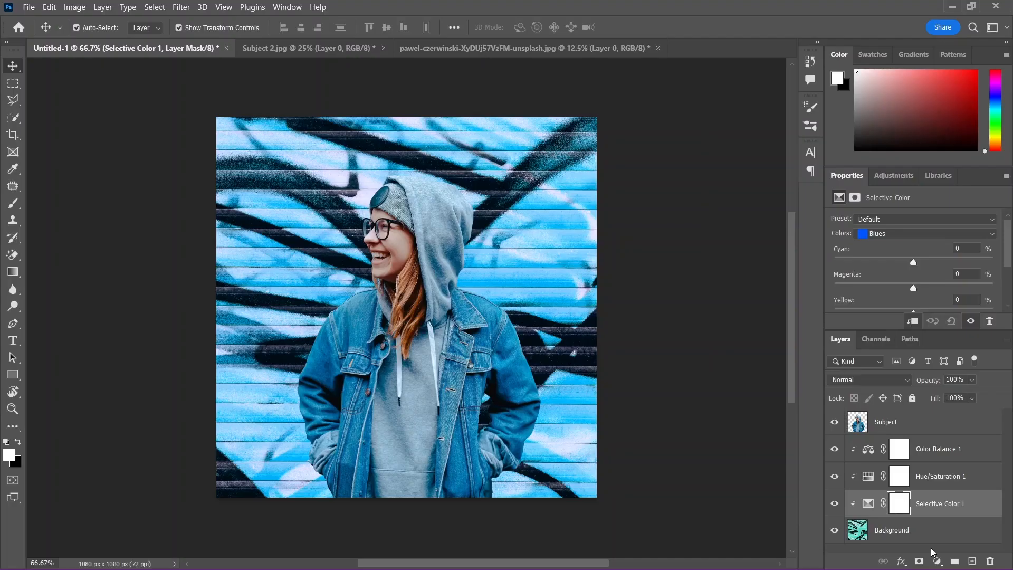
left_click(895, 235)
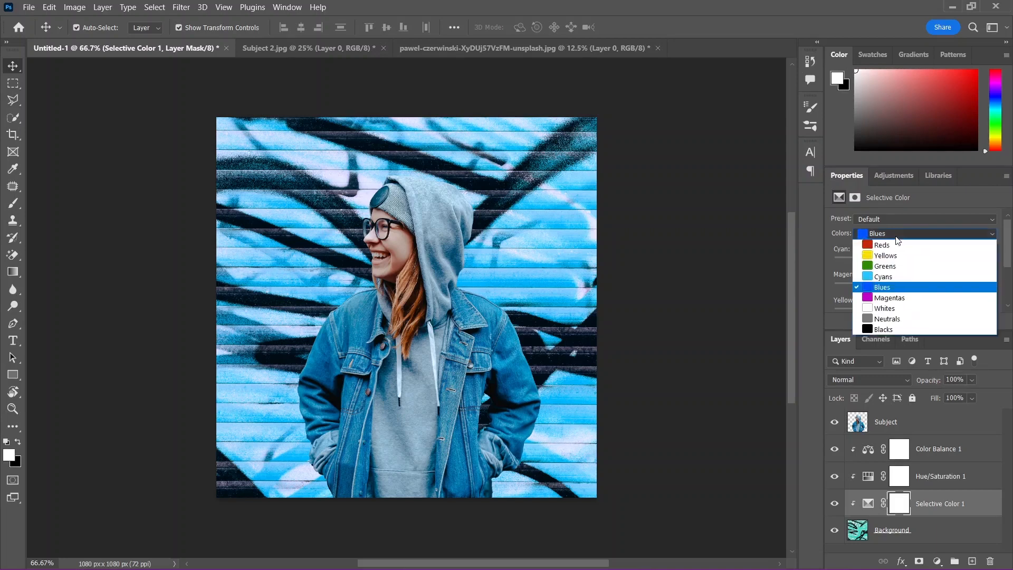
left_click(895, 287)
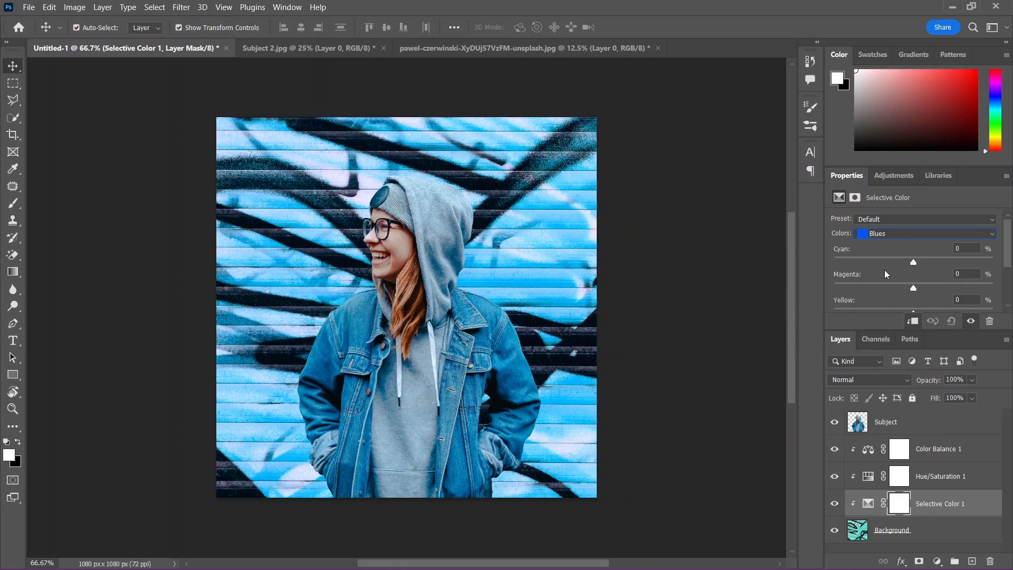
scroll(886, 297, "down", 2)
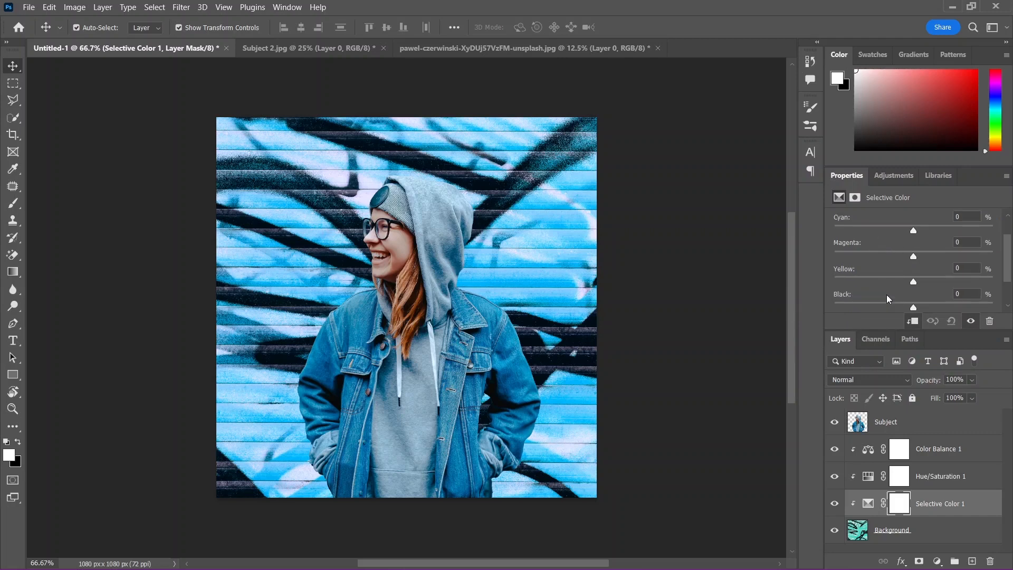
left_click(916, 306)
left_click_drag(915, 305, 1010, 310)
scroll(913, 251, "up", 2)
Raise the Black amount for the Cyans slightly in the Selective Color adjustment.
left_click(900, 233)
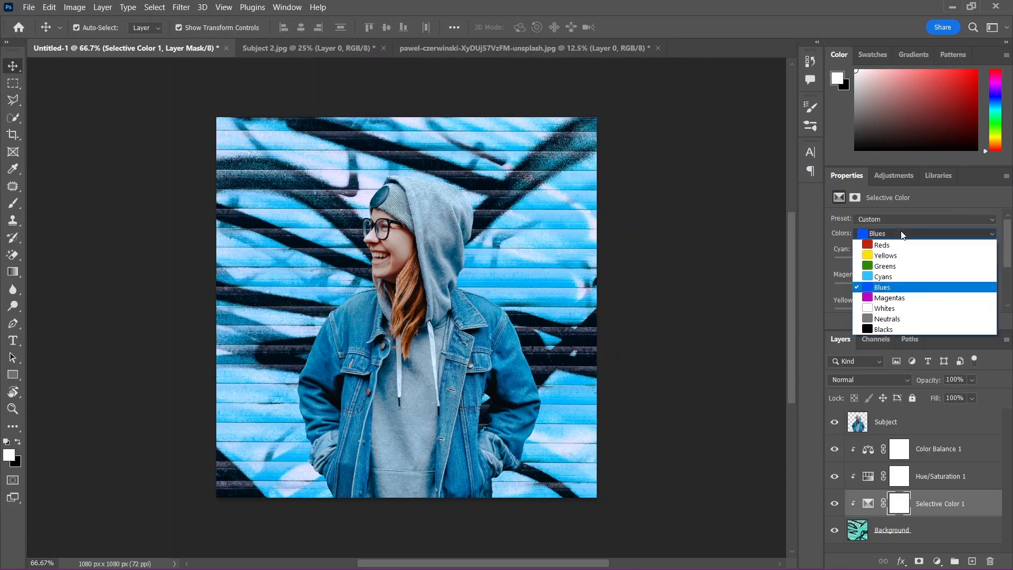
left_click(898, 276)
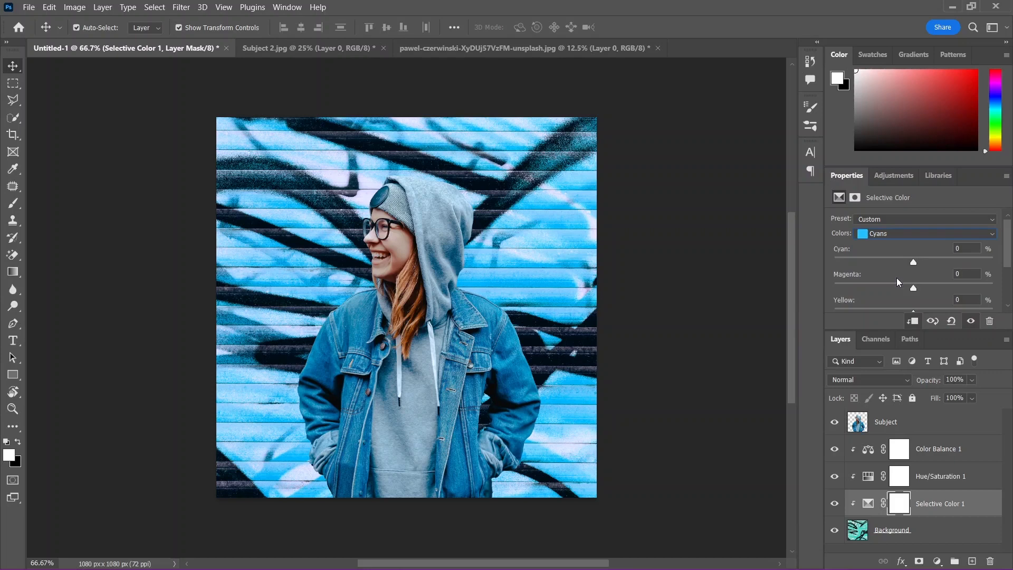
scroll(897, 283, "down", 2)
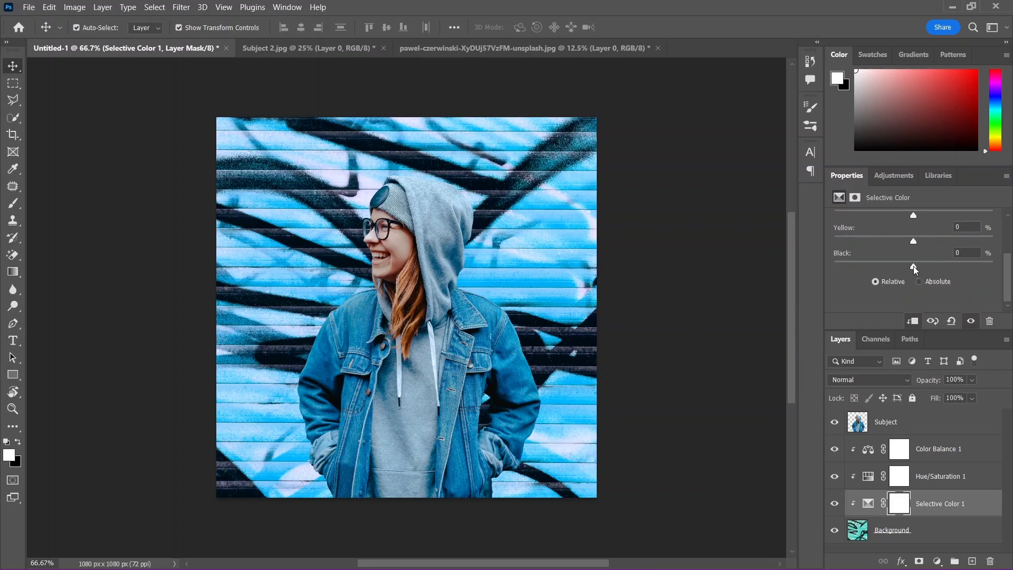
left_click_drag(913, 266, 919, 266)
Add a Brightness/Contrast adjustment layer directly above the Subject layer.
left_click(898, 423)
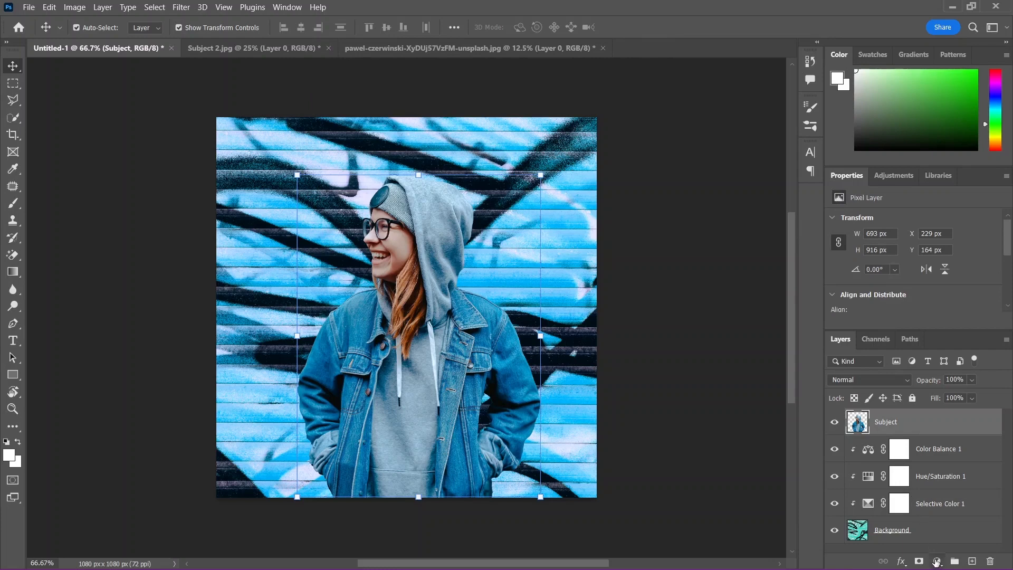
left_click(937, 561)
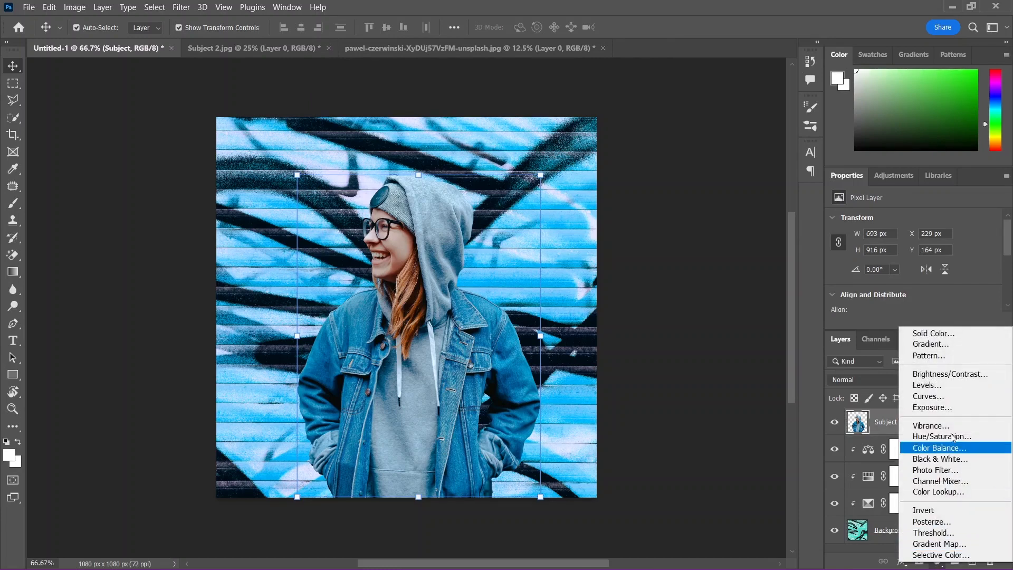
left_click(950, 374)
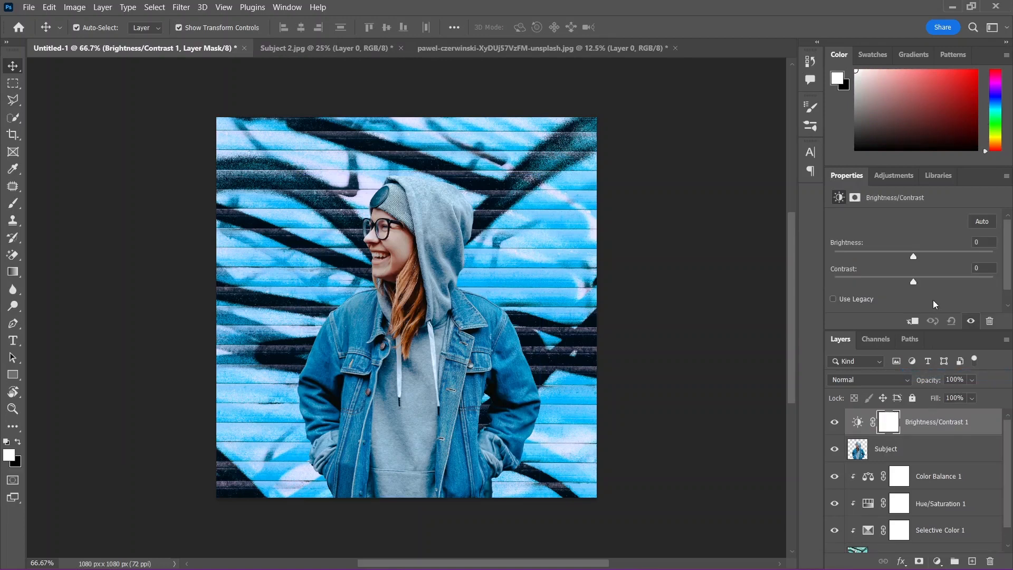
Clip the Brightness/Contrast adjustment to the Subject layer and set Brightness to 26 and Contrast to -29.
left_click_drag(916, 258, 909, 289)
left_click(863, 428)
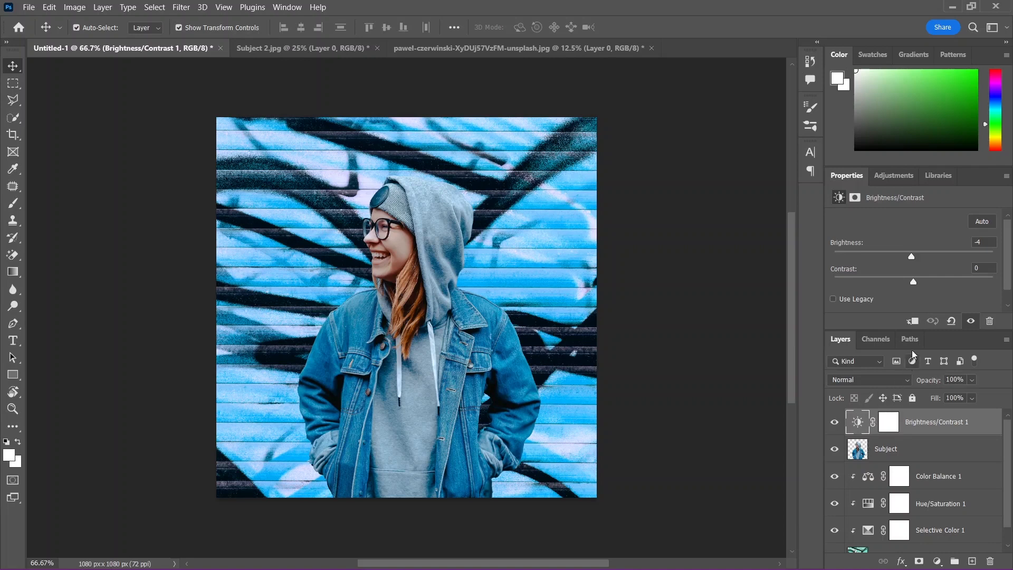
left_click(914, 323)
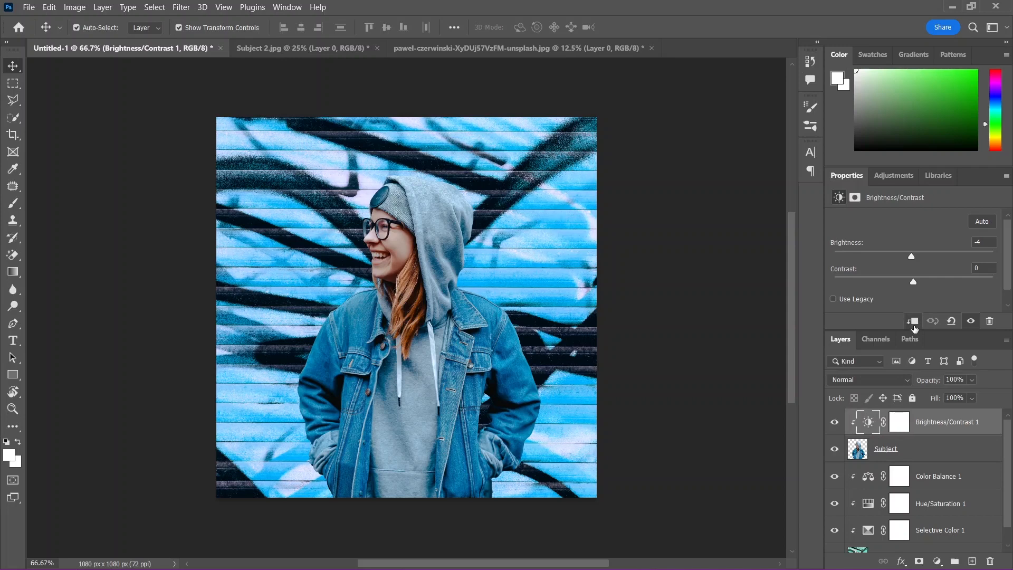
mouse_move(911, 262)
left_mouse_down()
mouse_move(876, 263)
mouse_move(907, 260)
left_mouse_up()
left_click_drag(844, 270, 933, 262)
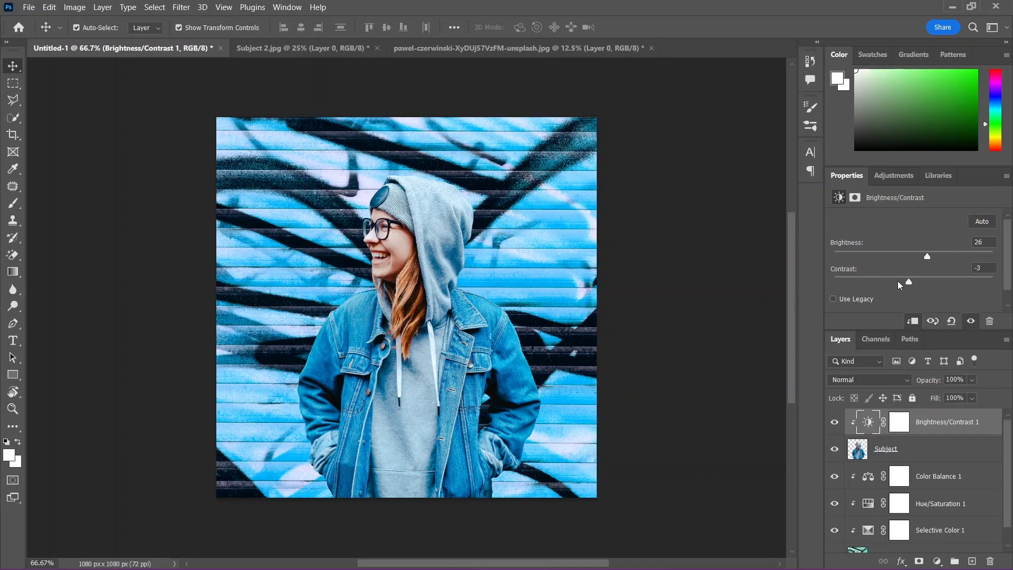
left_click_drag(898, 281, 882, 280)
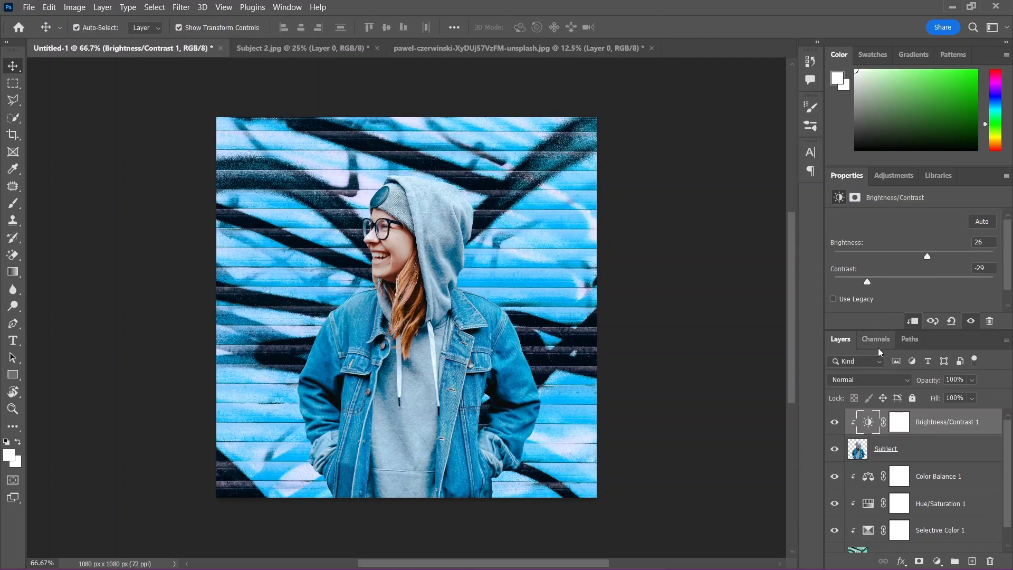
left_click(899, 421)
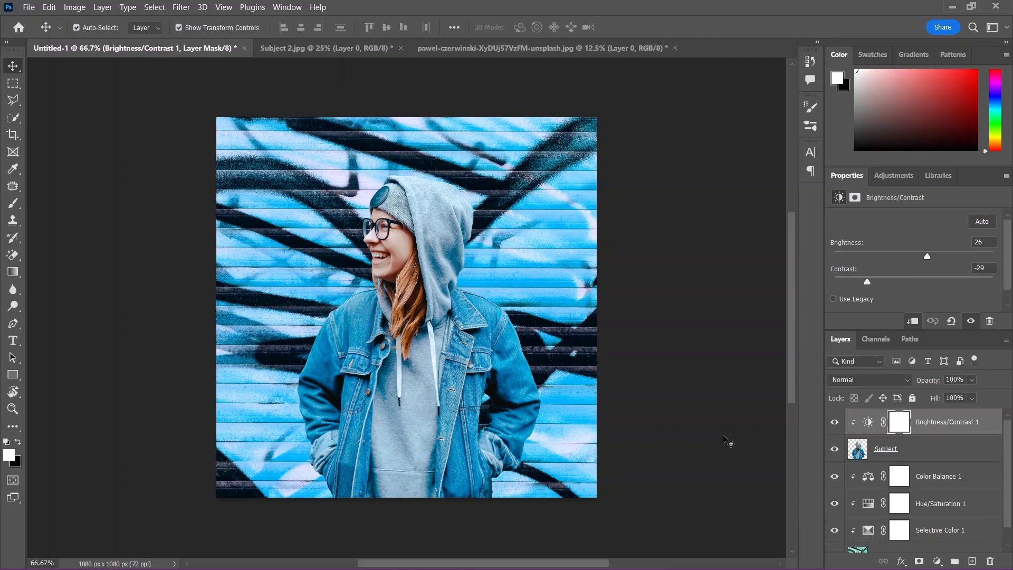
left_click(724, 437)
Compare the composite without and with all adjustment layers by hiding them and showing them again.
left_click(13, 408)
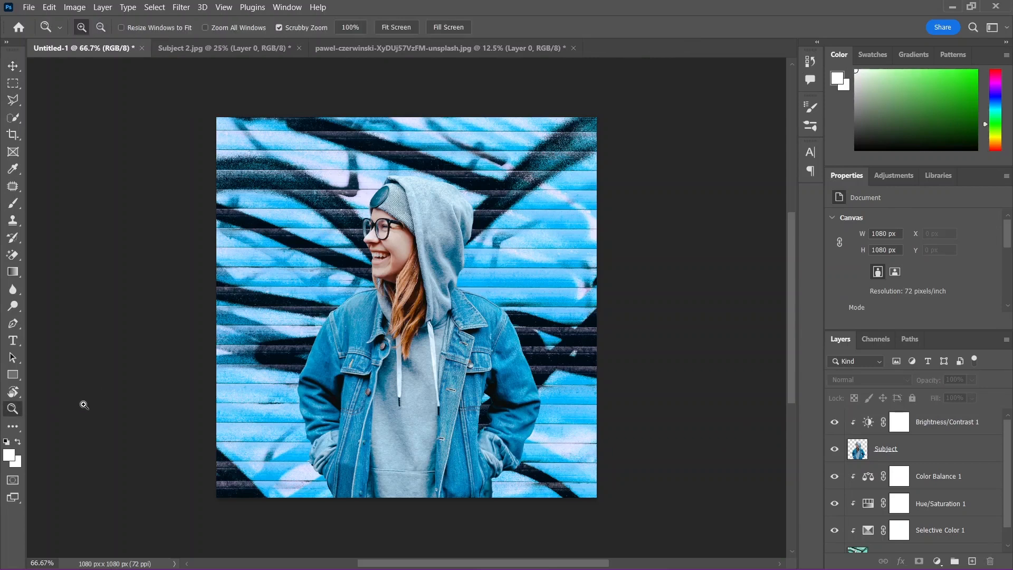
right_click(323, 341)
left_click(348, 349)
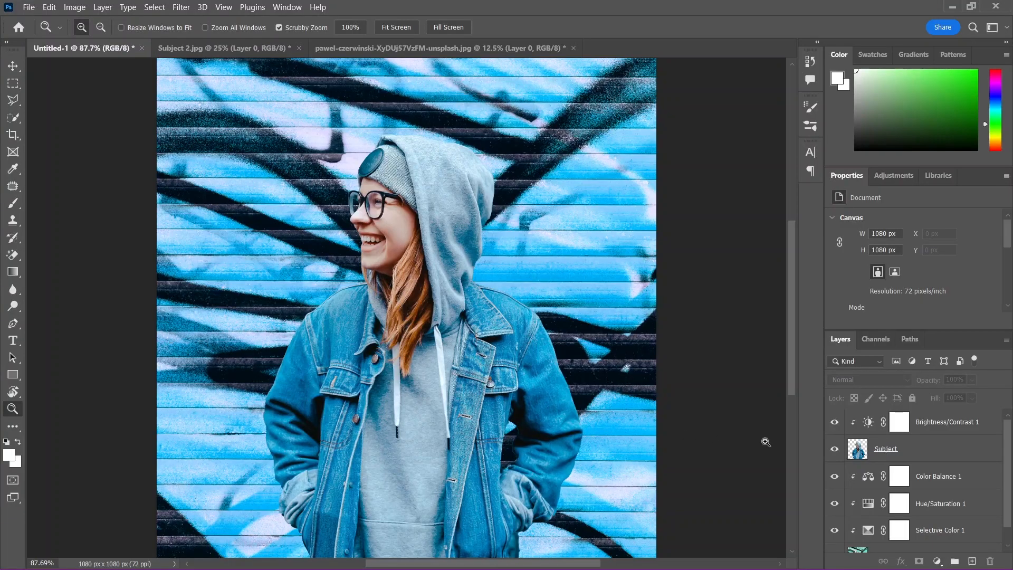
left_click(834, 422)
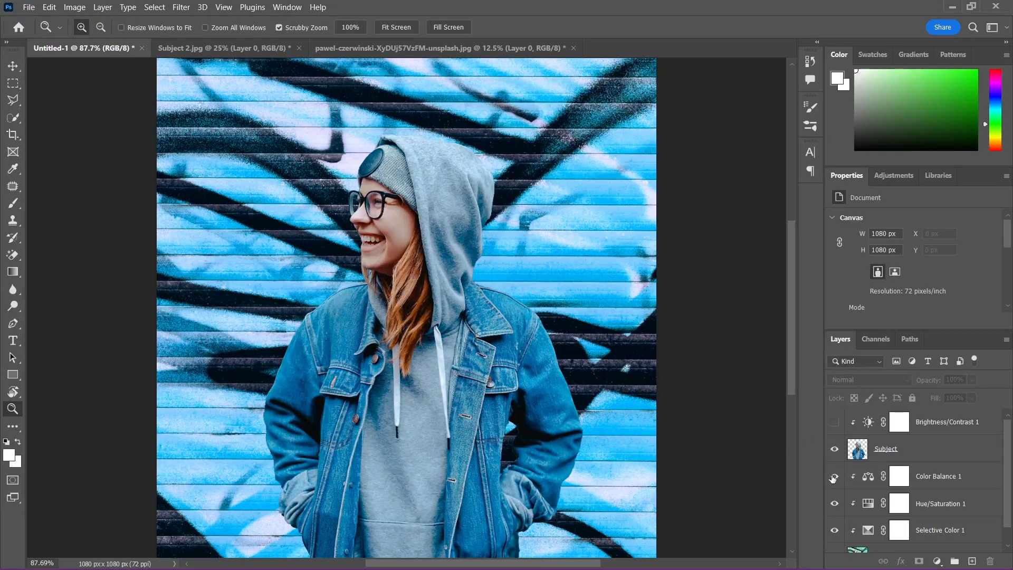
left_click(834, 476)
left_click(835, 505)
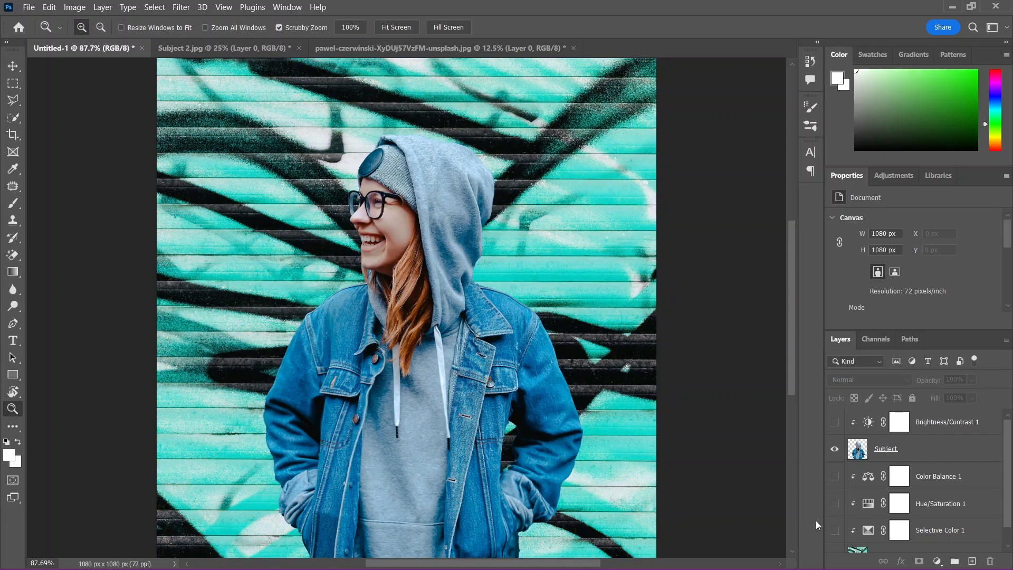
left_click(834, 530)
left_click_drag(835, 531, 835, 422)
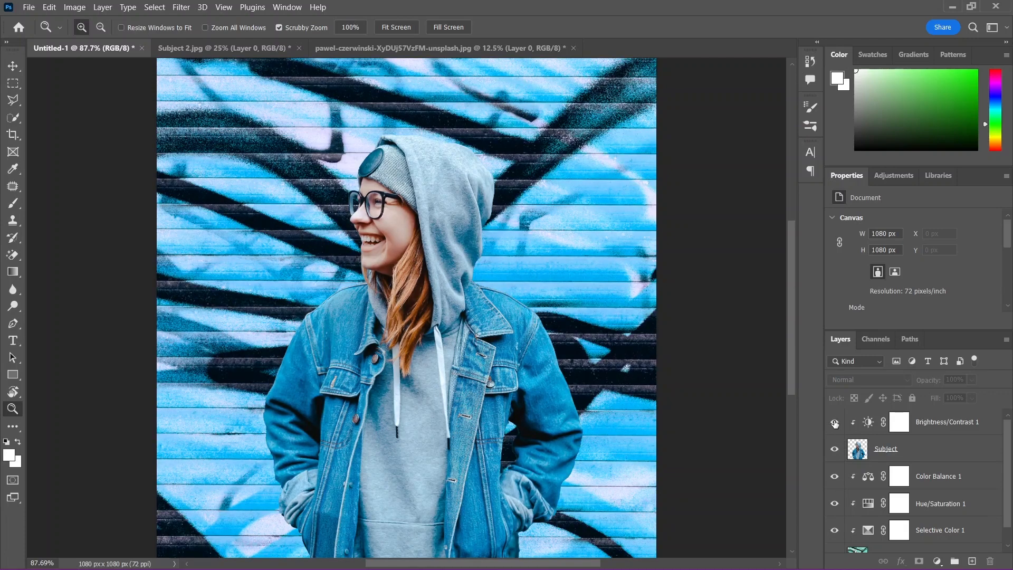